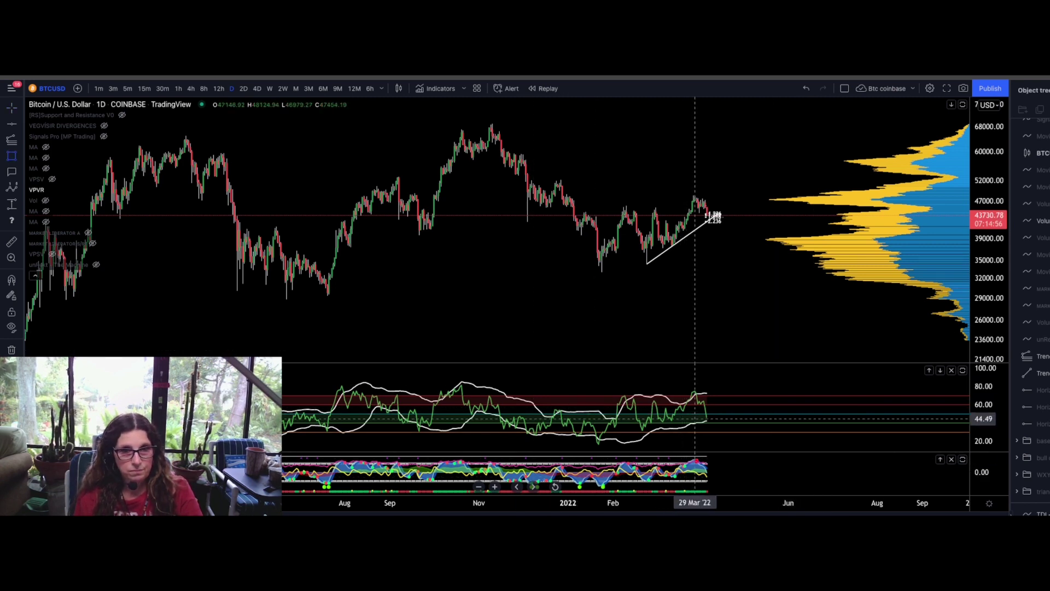
- Sketch a dotted zigzag path beyond the latest reading in the oscillator pane, swinging between about 40 and 78
{"action": "left_click_drag", "start_coordinate": [692, 419], "coordinate": [745, 414]}
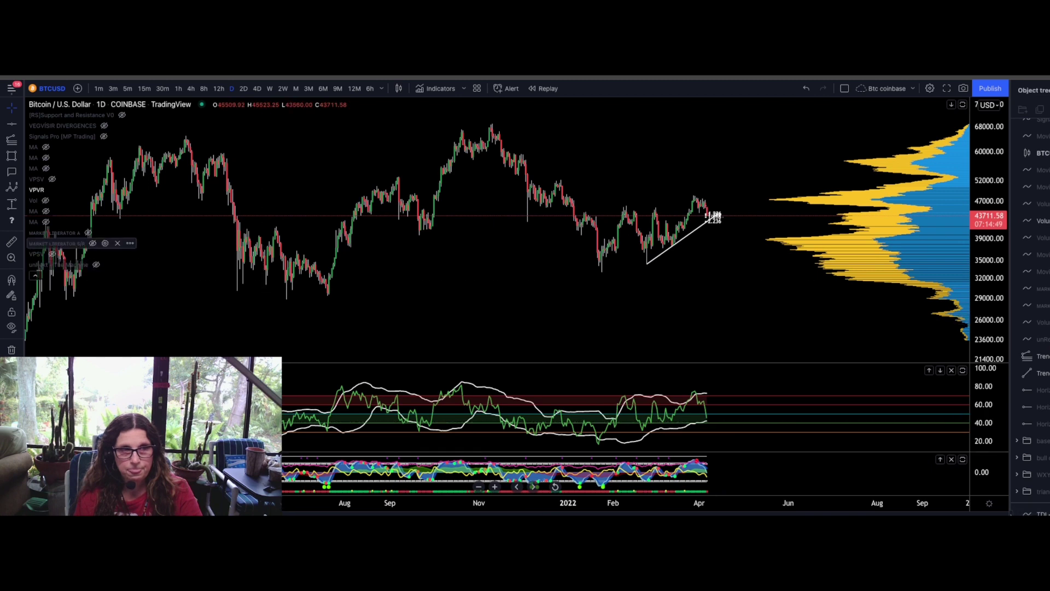
{"action": "left_click", "coordinate": [21, 156]}
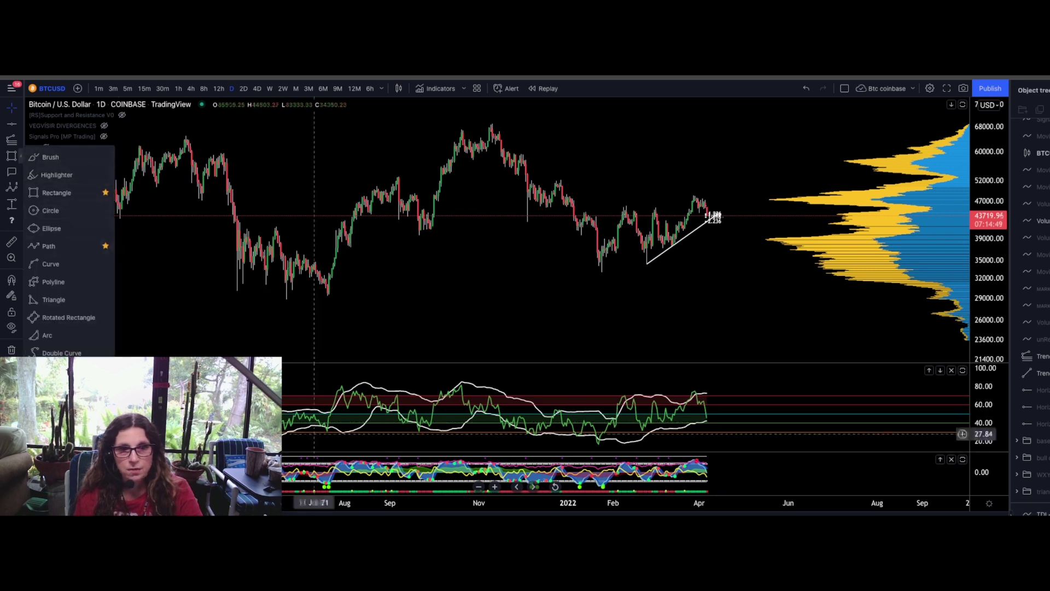
{"action": "left_click", "coordinate": [48, 246]}
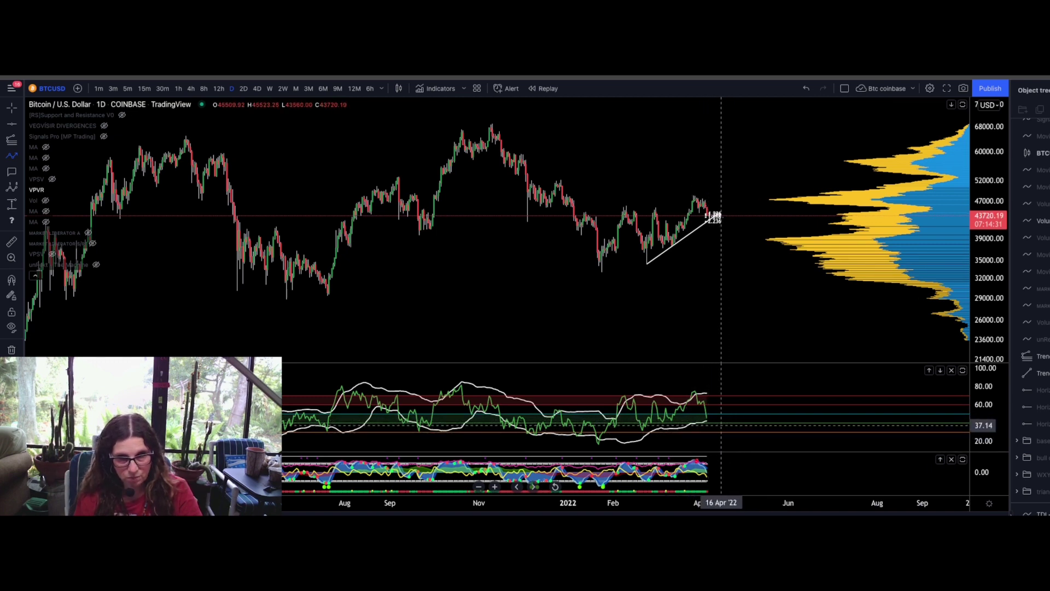
{"action": "left_click", "coordinate": [713, 421]}
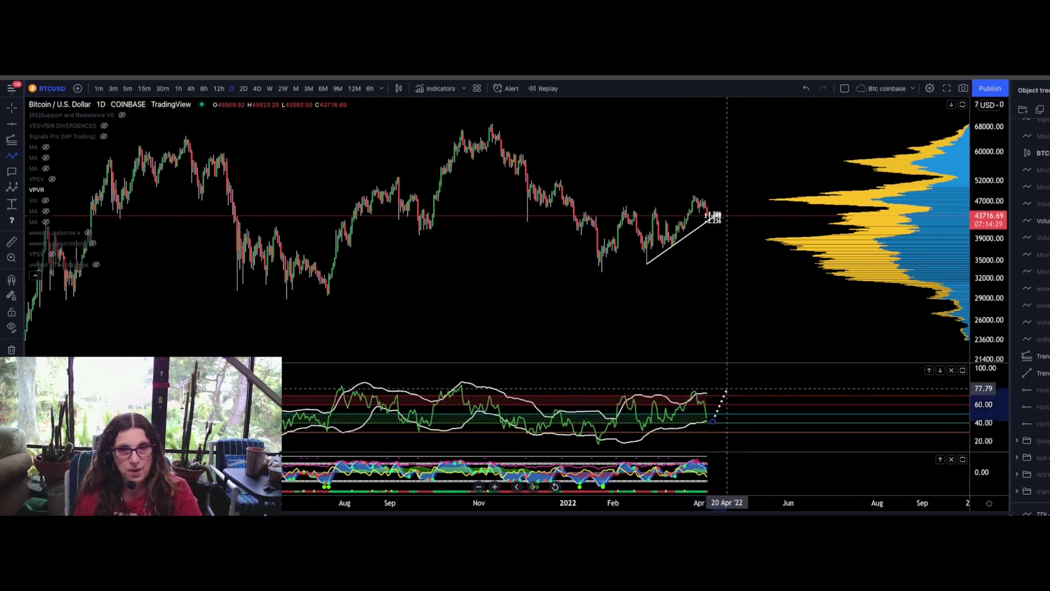
{"action": "left_click", "coordinate": [731, 416]}
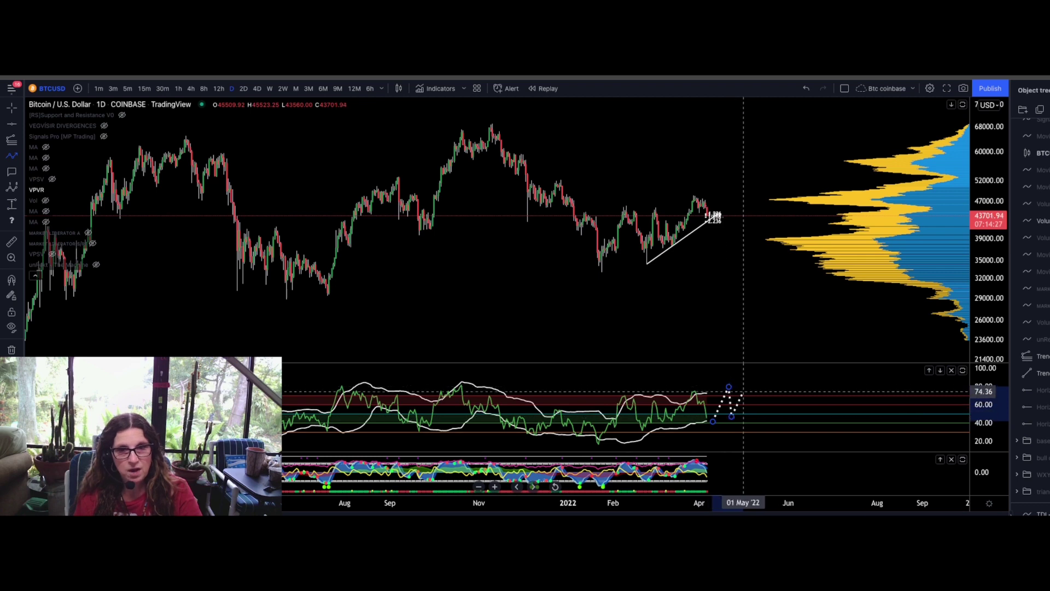
{"action": "left_click", "coordinate": [746, 387]}
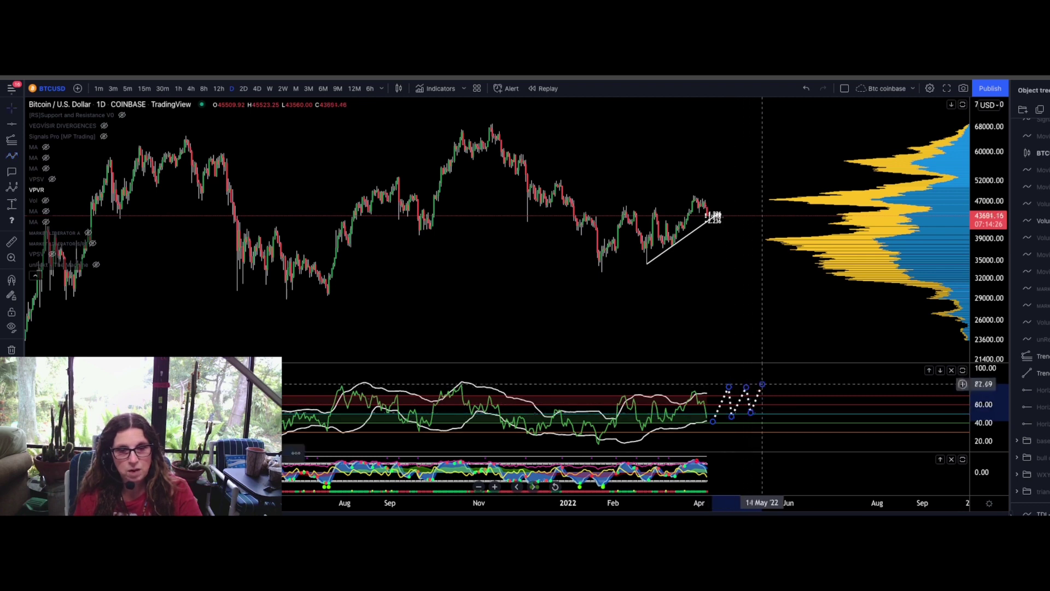
{"action": "key", "text": "Escape"}
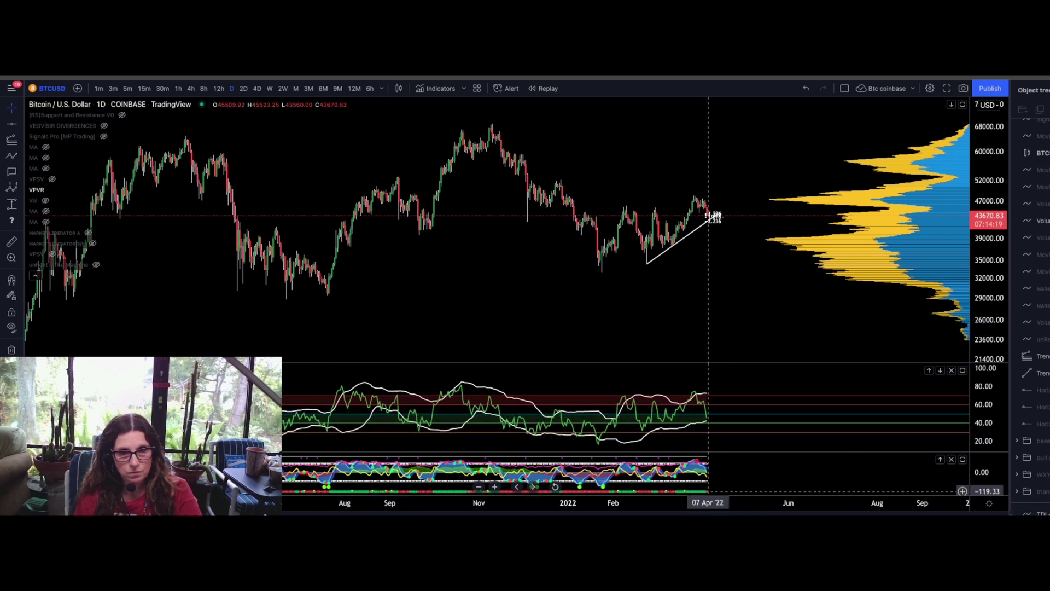
- Draw a dotted zigzag path from the oscillator's latest reading, swinging between about 24 and 60, and delete it
{"action": "left_click", "coordinate": [707, 414]}
{"action": "left_click", "coordinate": [711, 436]}
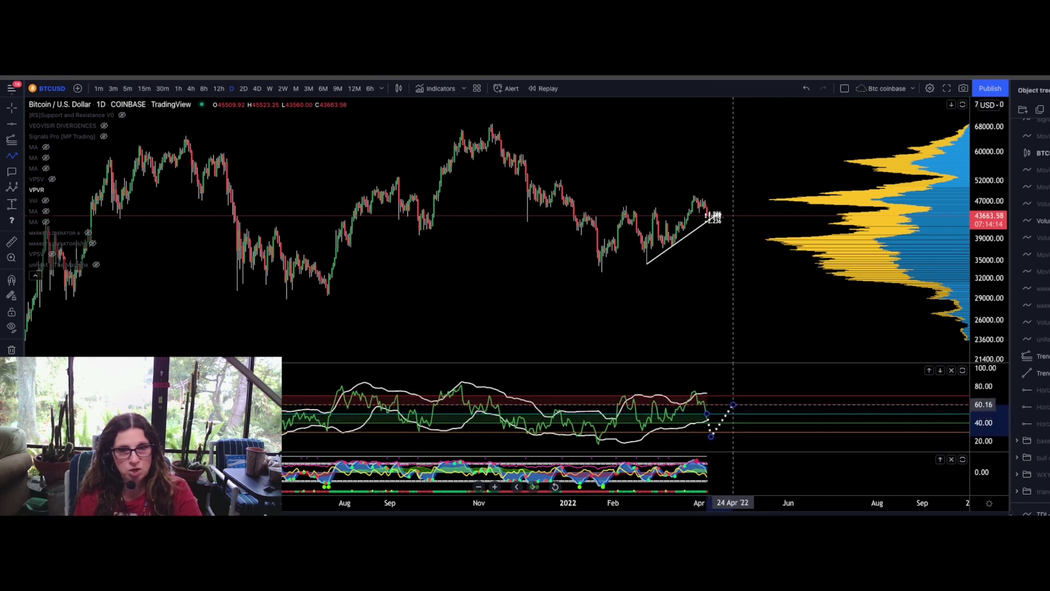
{"action": "left_click", "coordinate": [733, 404]}
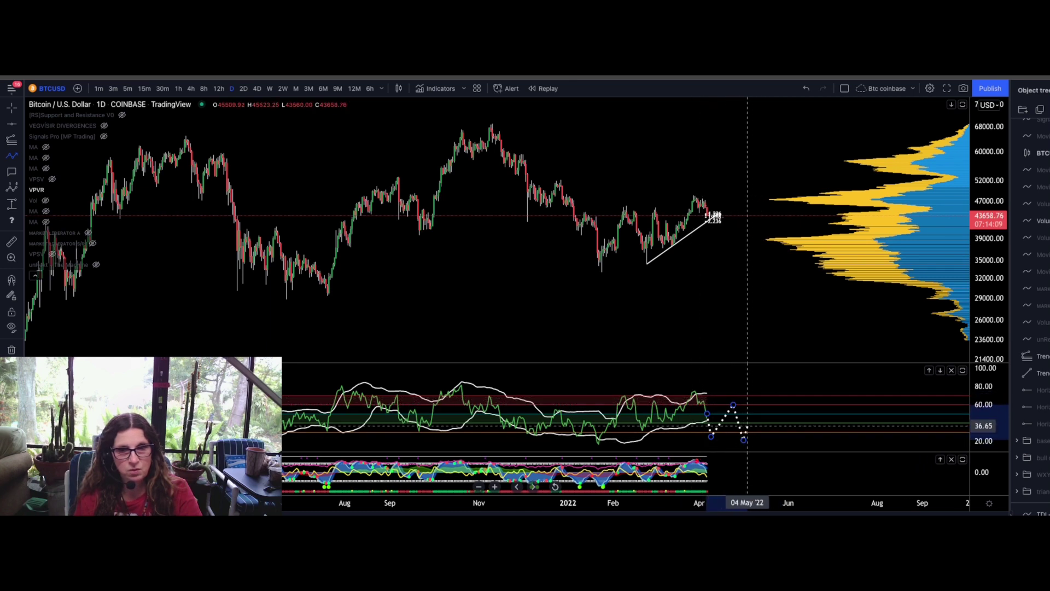
{"action": "left_click", "coordinate": [743, 439]}
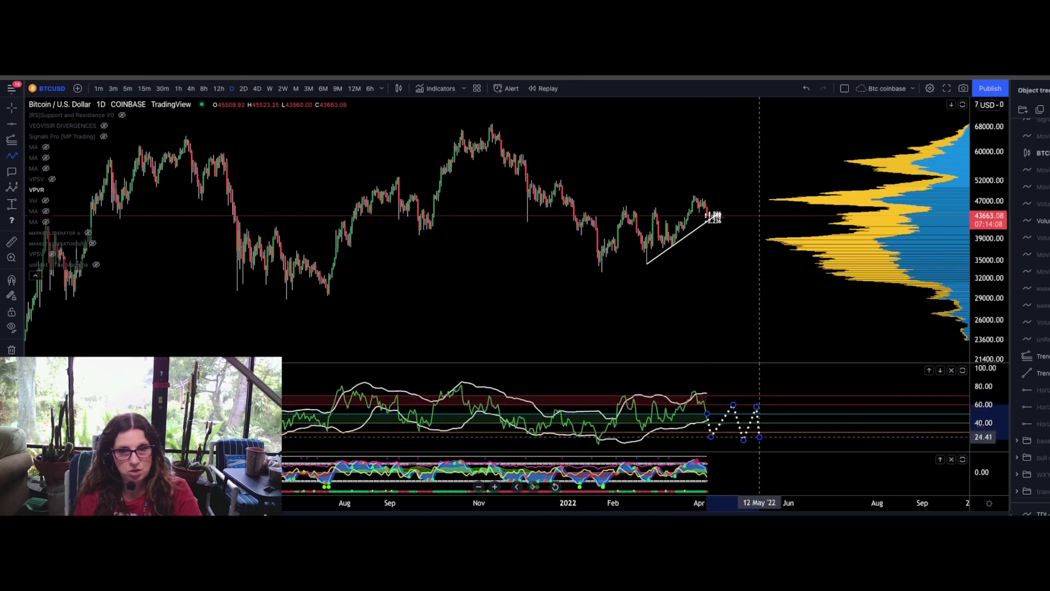
{"action": "double_click", "coordinate": [759, 437]}
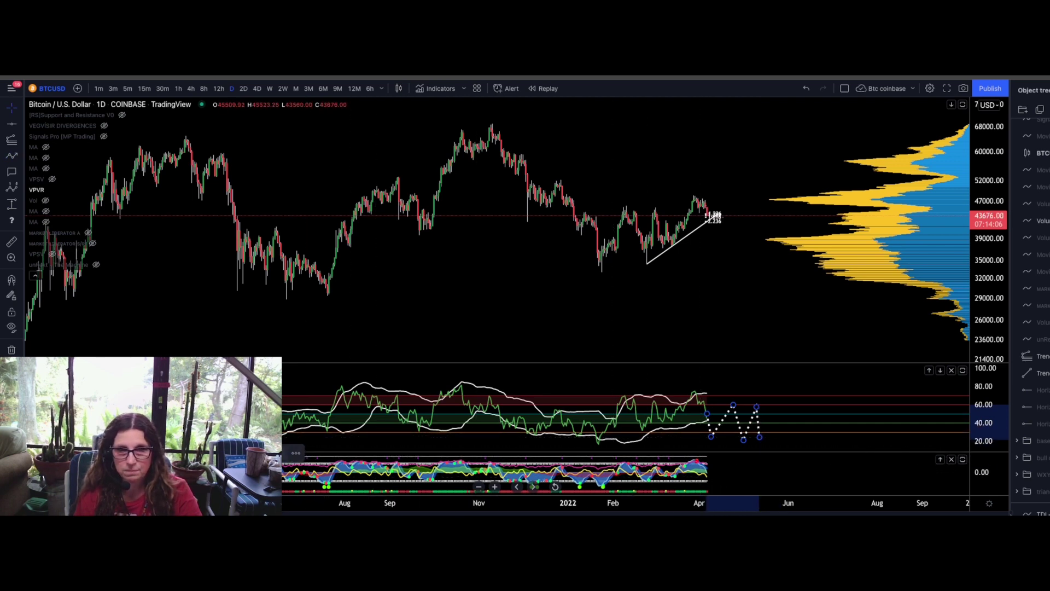
{"action": "key", "text": "Delete"}
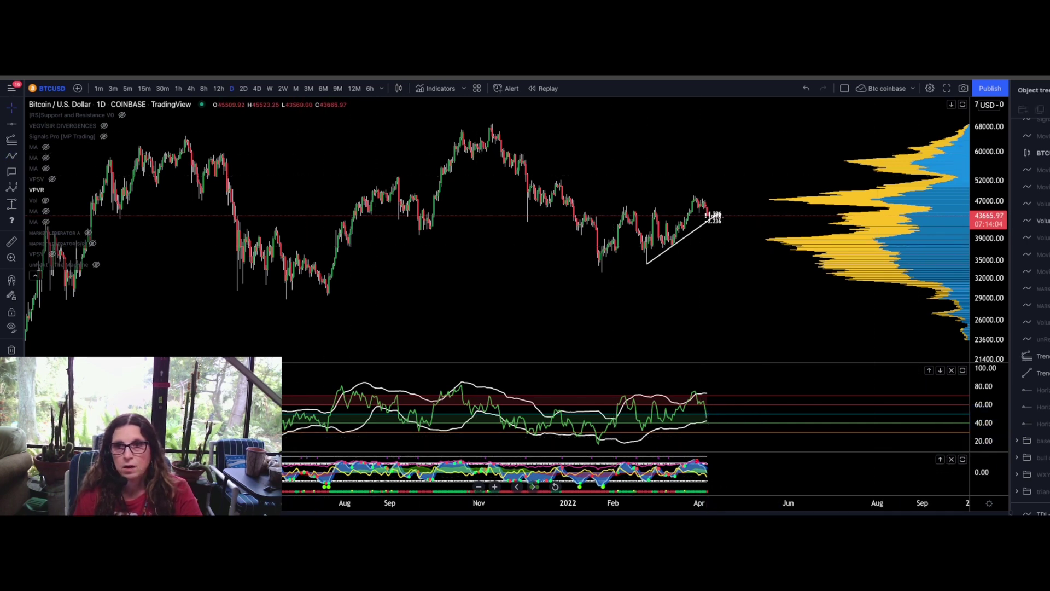
- Maximize the price pane and switch the chart to the 12-hour interval
{"action": "left_click", "coordinate": [962, 105]}
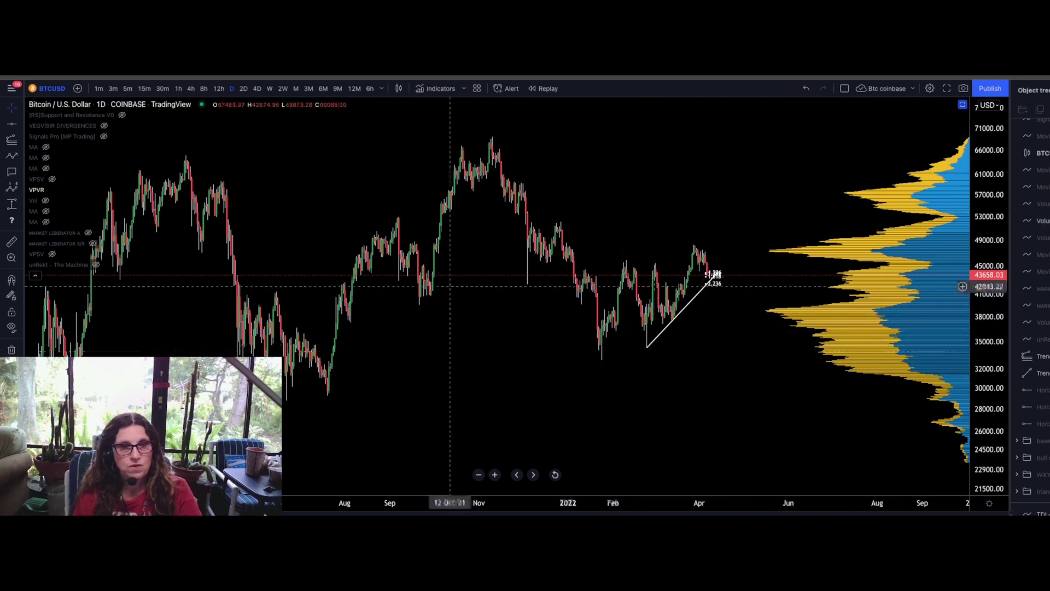
{"action": "left_click", "coordinate": [218, 88]}
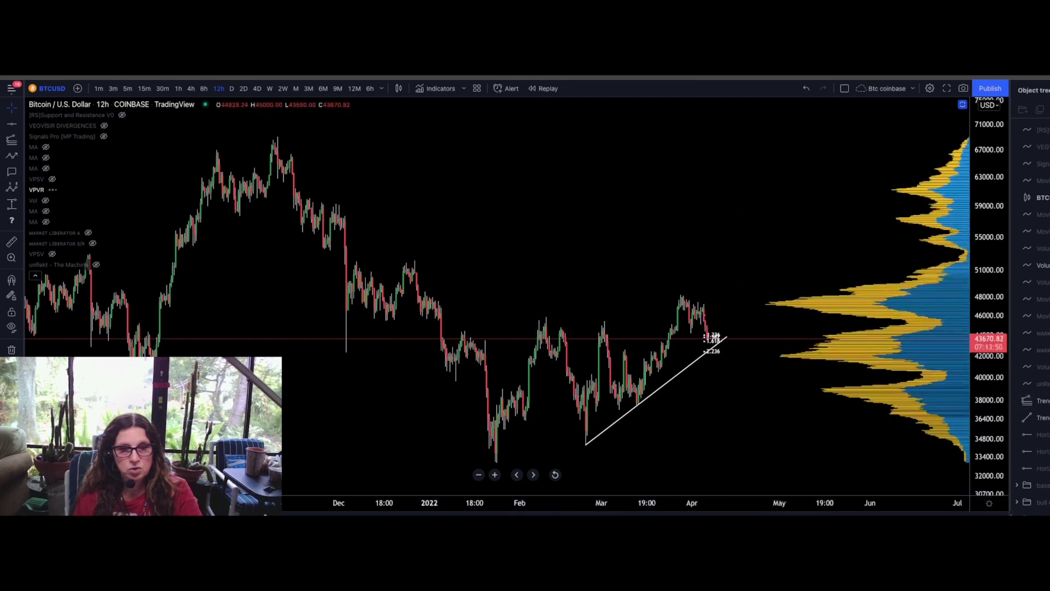
- Draw an upper trend line from the 1 March high to about 49,808 and extend the lower trend line to about 45,848 on 21 April
{"action": "key", "text": "alt+t"}
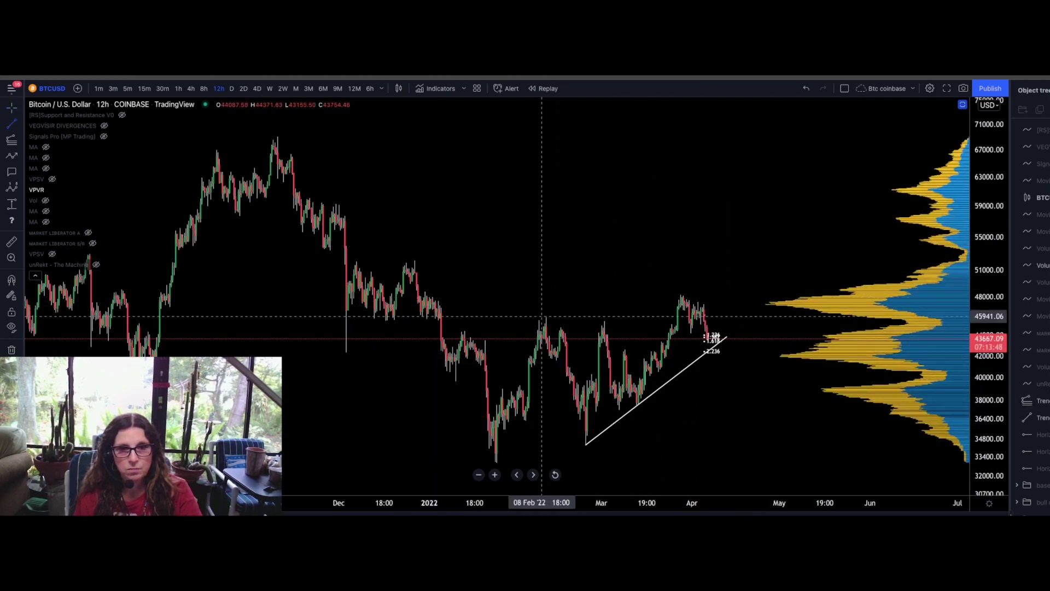
{"action": "left_click", "coordinate": [602, 321]}
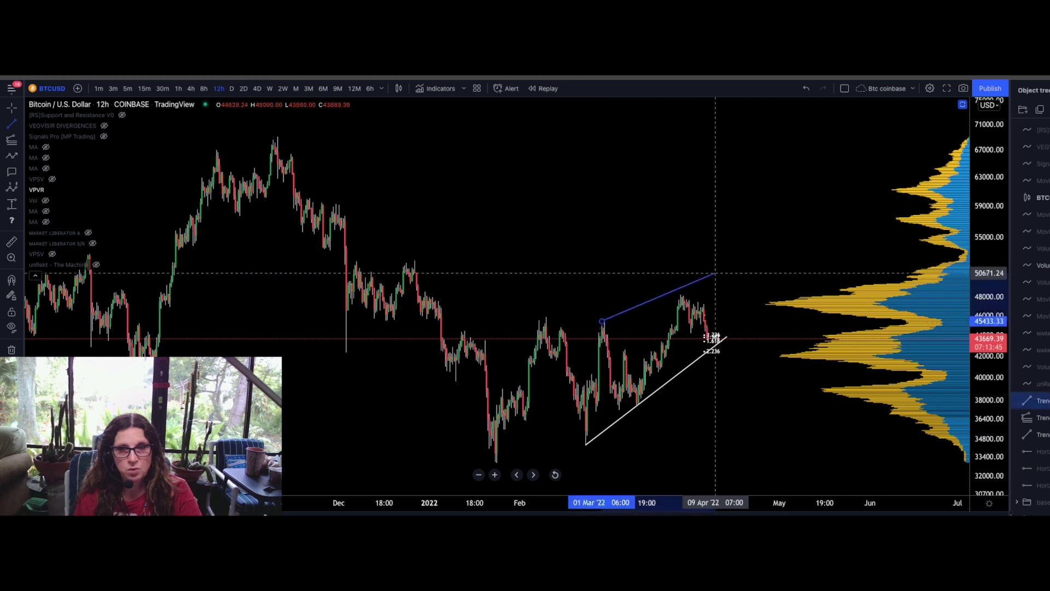
{"action": "left_click", "coordinate": [722, 281]}
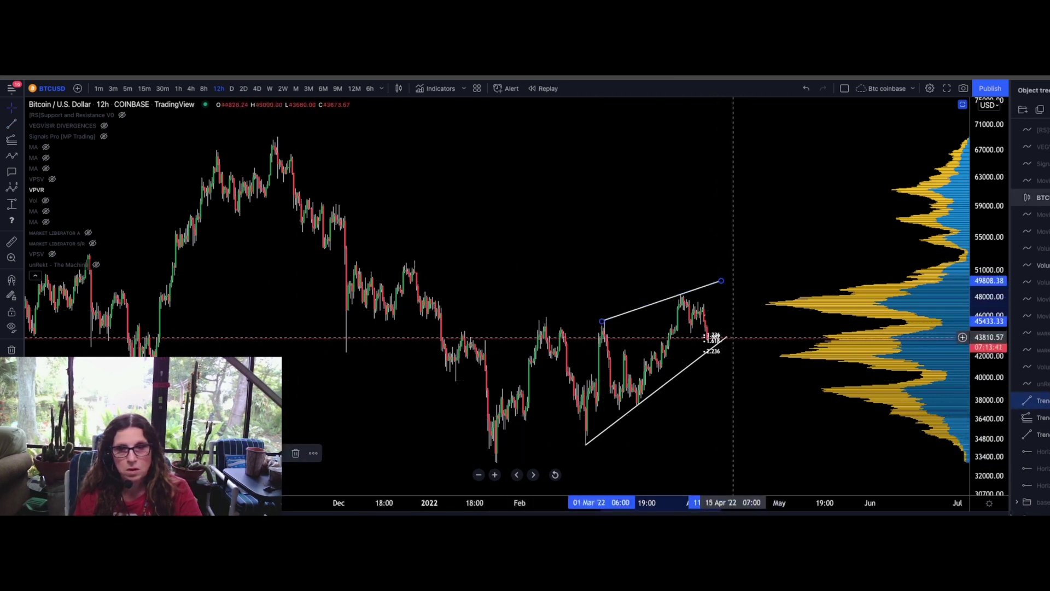
{"action": "left_click_drag", "start_coordinate": [729, 336], "coordinate": [750, 317]}
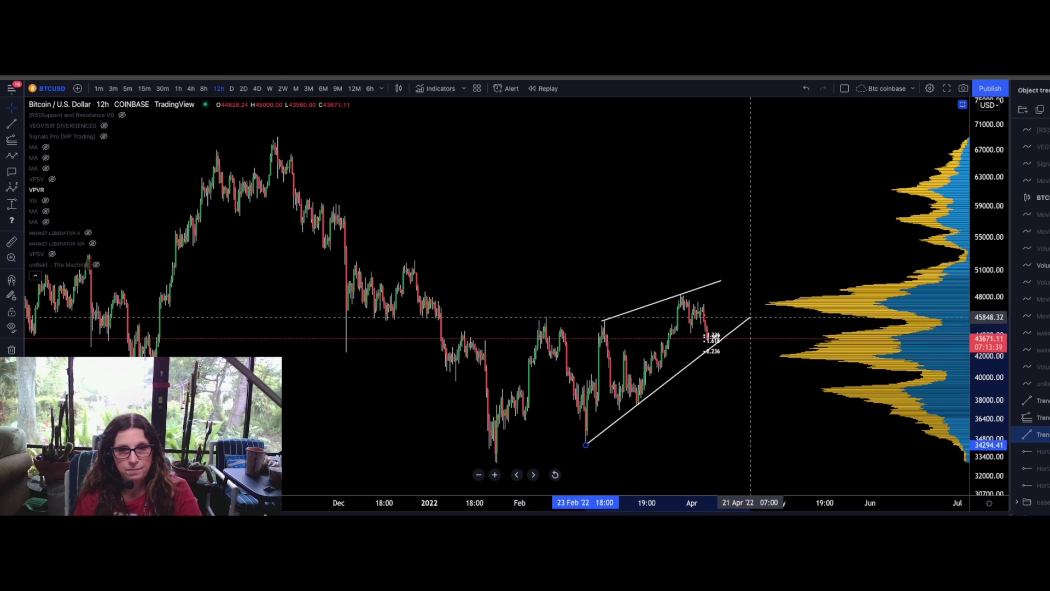
{"action": "left_click", "coordinate": [761, 317]}
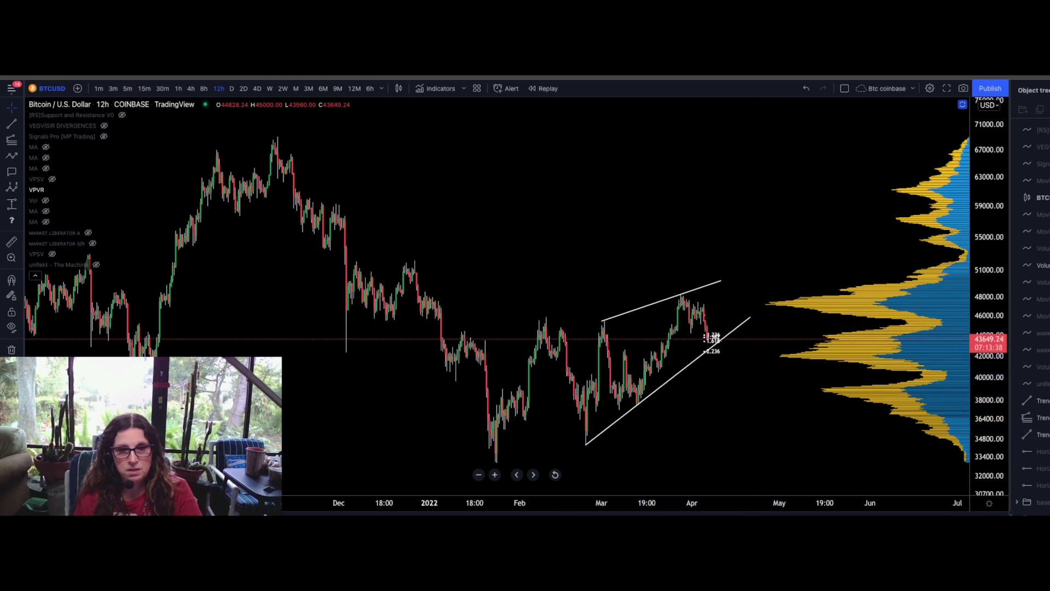
- Draw a five-wave Elliott impulse from the late-February low near 34,343, ending wave (4) at about 42,891 and wave (5) at about 48,468
{"action": "left_click", "coordinate": [585, 444]}
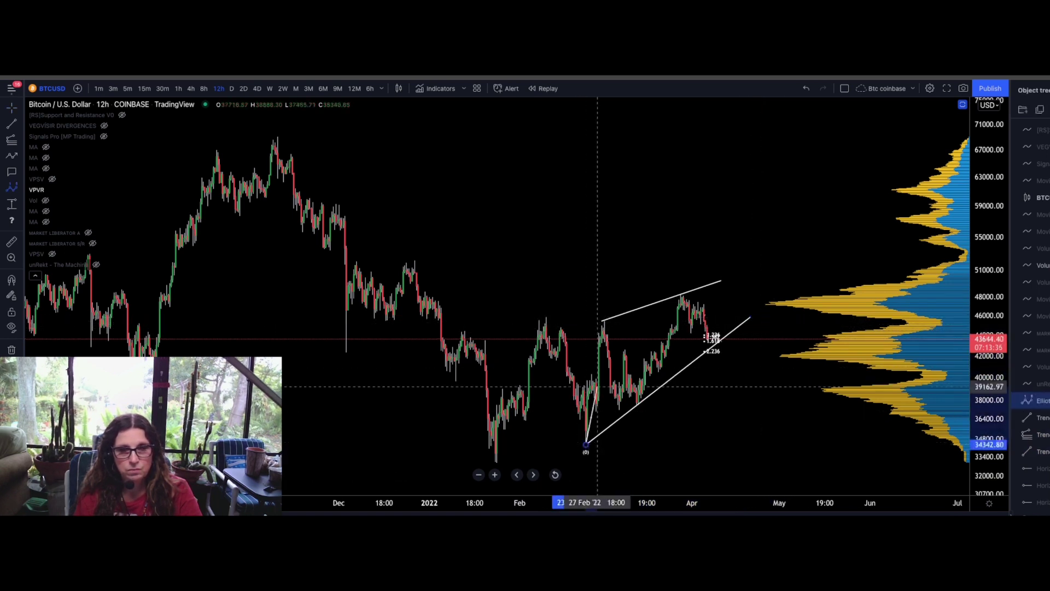
{"action": "left_click", "coordinate": [606, 318]}
{"action": "left_click", "coordinate": [638, 403]}
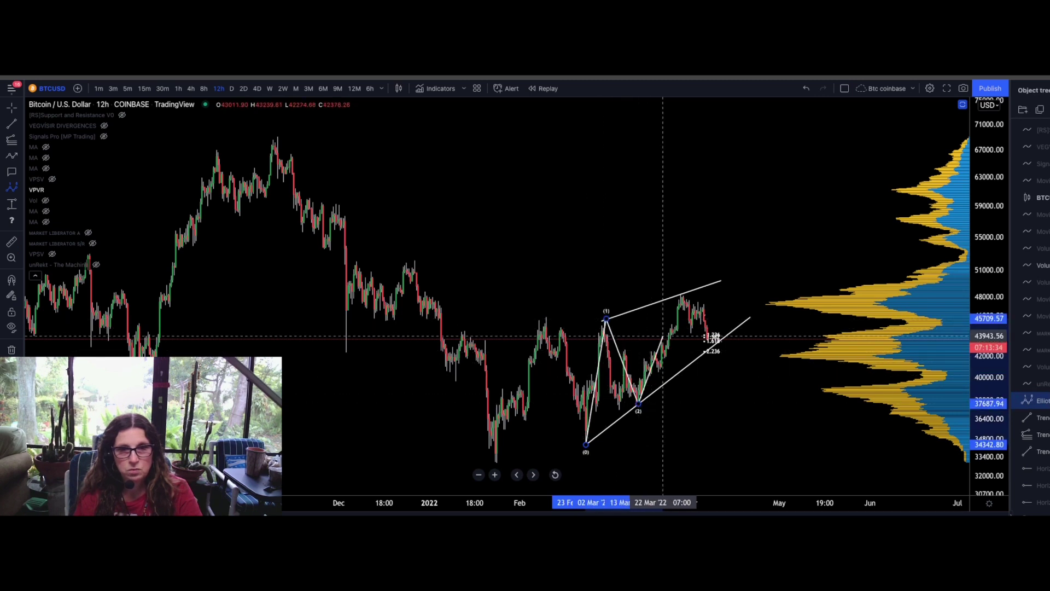
{"action": "left_click", "coordinate": [681, 295]}
{"action": "left_click", "coordinate": [711, 349]}
{"action": "left_click", "coordinate": [726, 293]}
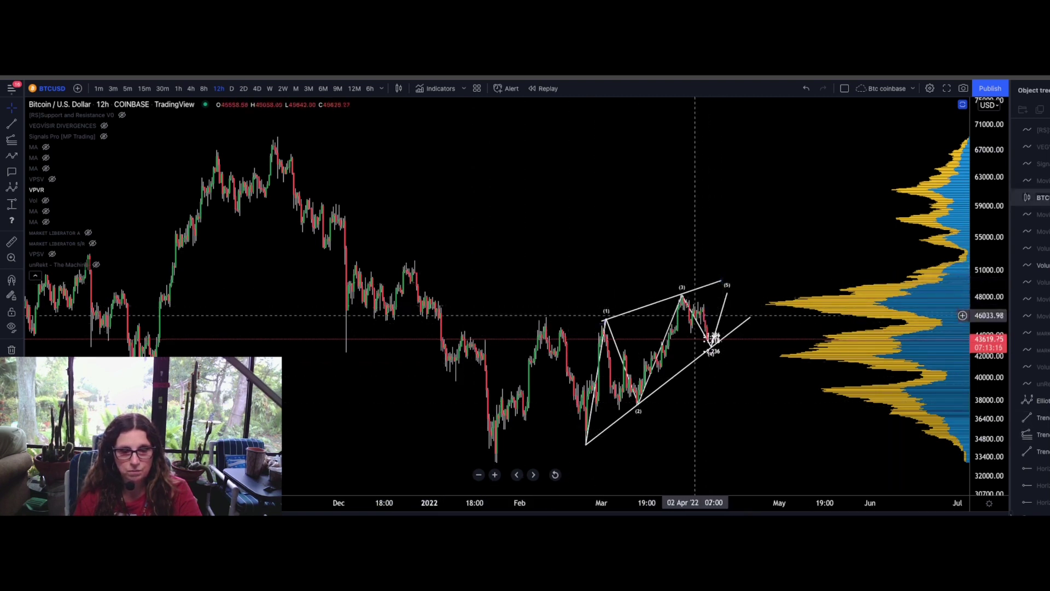
- Move wave (1) to the 9 February high at about 45,802 and wave (0) to the late-January low at about 33,318
{"action": "left_click_drag", "start_coordinate": [606, 318], "coordinate": [545, 318]}
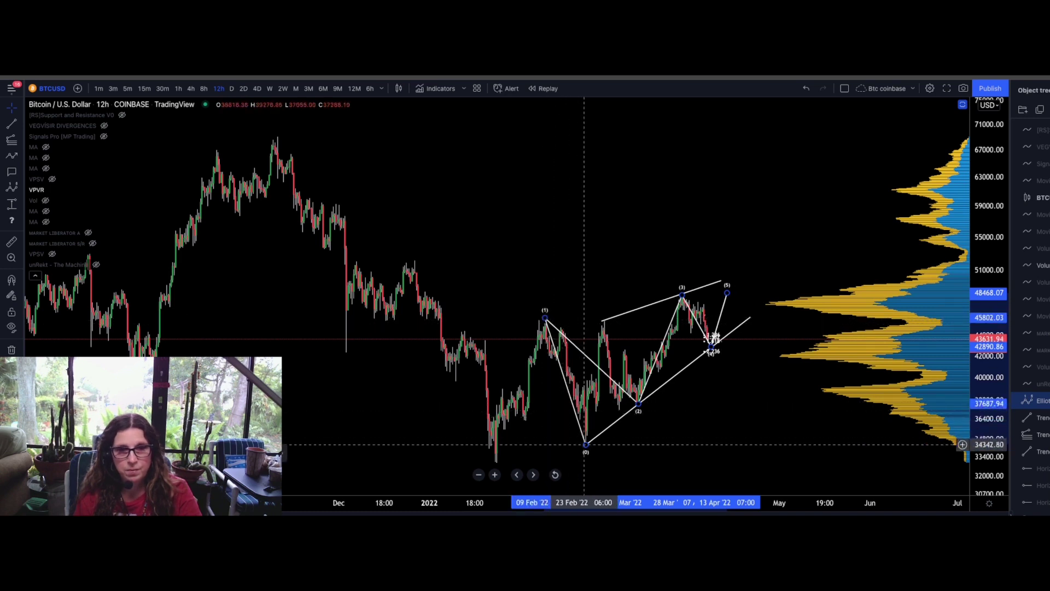
{"action": "left_click_drag", "start_coordinate": [586, 443], "coordinate": [496, 458]}
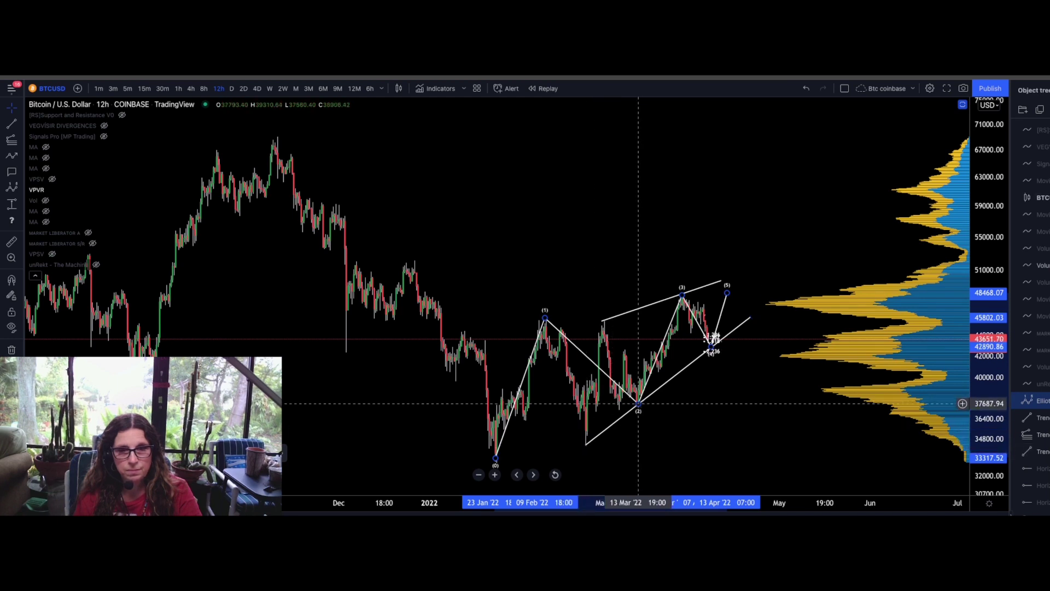
- Realign the lower trend line to wave (2) and the upper one to waves (1) and (3), and move wave (4) to about 42,331
{"action": "mouse_move", "coordinate": [637, 404]}
{"action": "left_mouse_down"}
{"action": "mouse_move", "coordinate": [630, 411]}
{"action": "mouse_move", "coordinate": [637, 405]}
{"action": "left_mouse_up"}
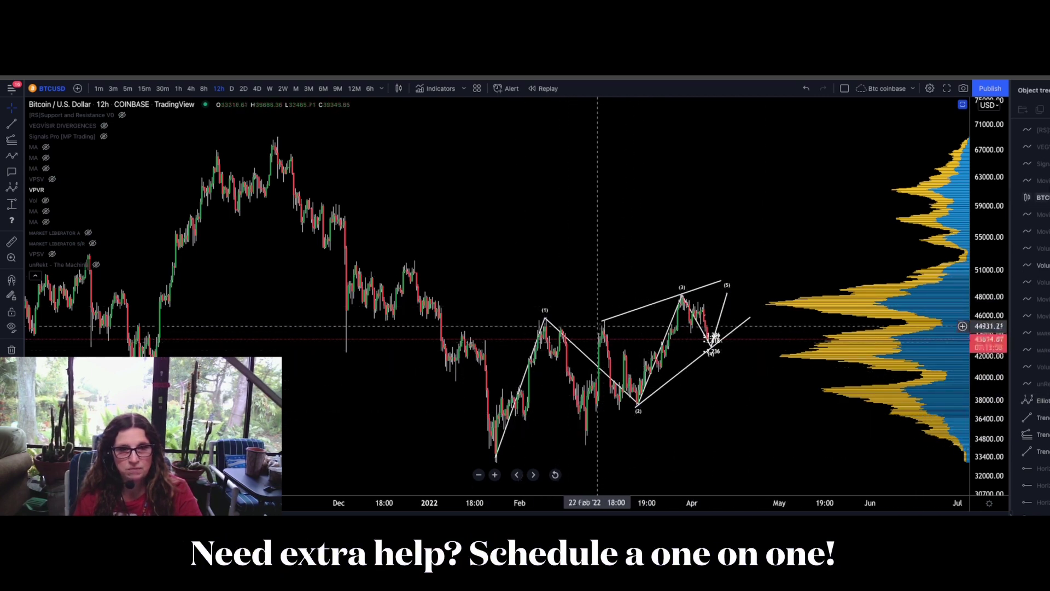
{"action": "left_click_drag", "start_coordinate": [602, 320], "coordinate": [545, 317]}
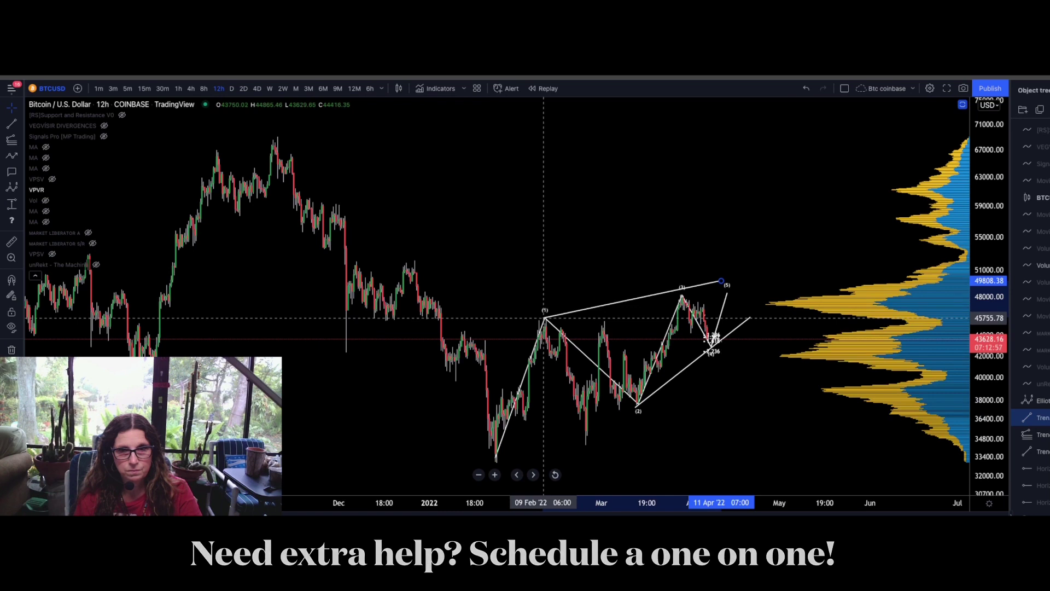
{"action": "left_click_drag", "start_coordinate": [720, 282], "coordinate": [717, 351]}
{"action": "left_click", "coordinate": [752, 391]}
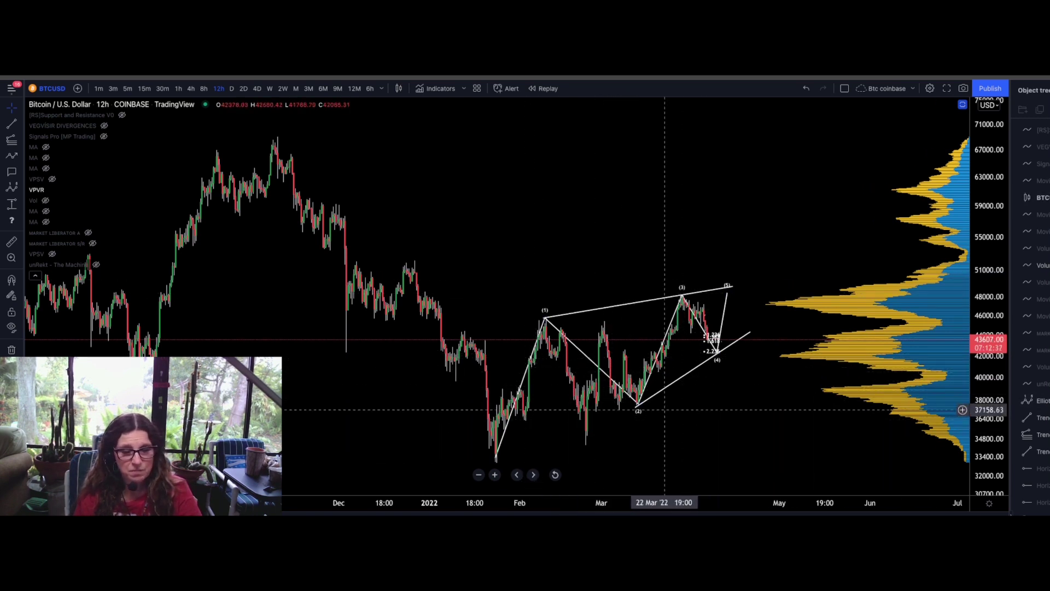
- Move wave (2) to the 24 February low, wave (4) to about 41,109 and wave (5) to about 48,861, realigning the lower trend line
{"action": "left_click", "coordinate": [639, 403]}
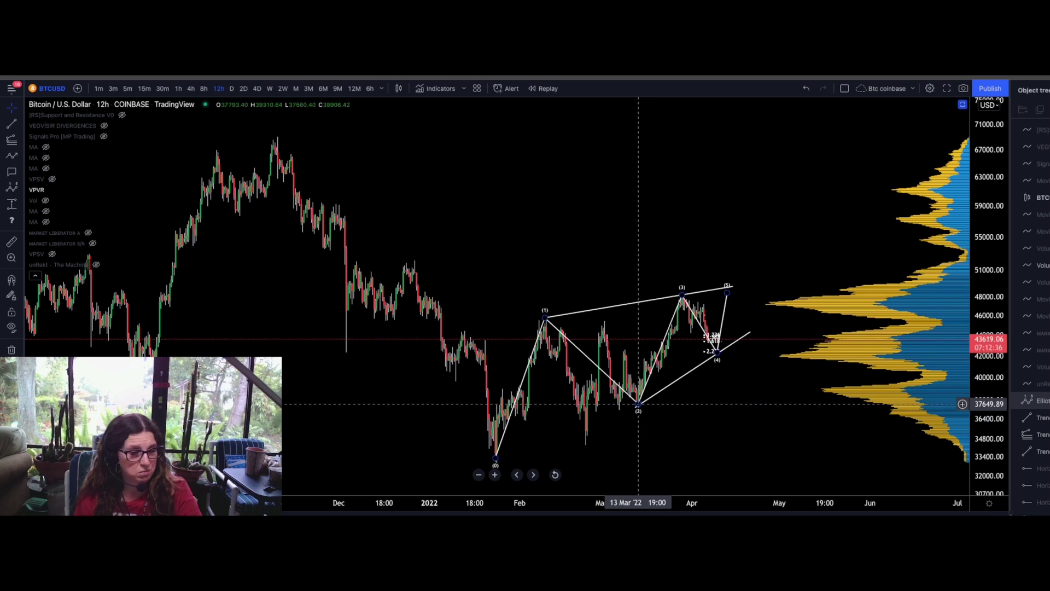
{"action": "left_click_drag", "start_coordinate": [638, 403], "coordinate": [594, 443]}
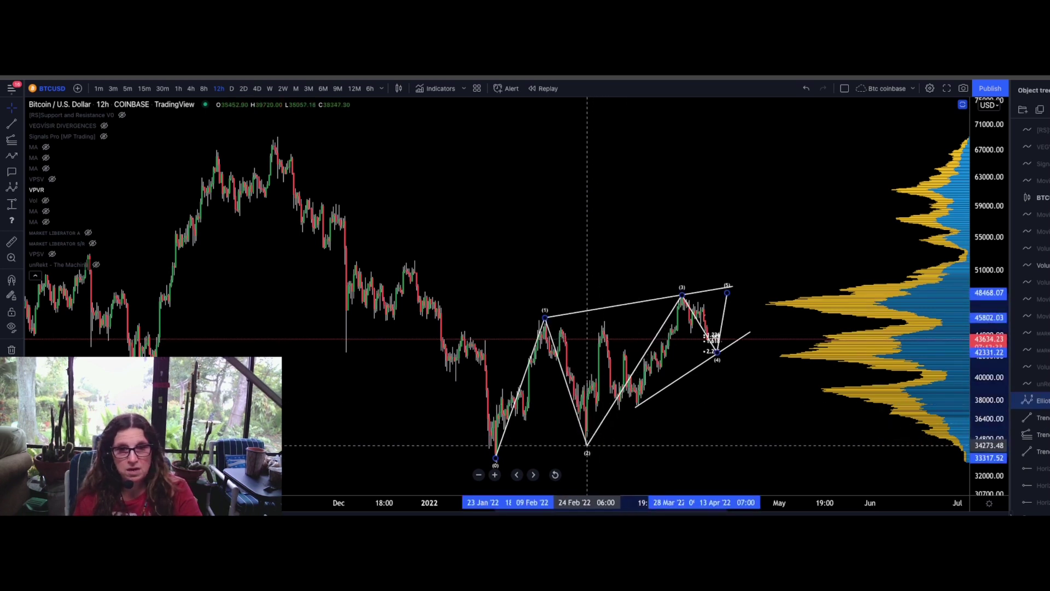
{"action": "left_click_drag", "start_coordinate": [586, 444], "coordinate": [719, 360]}
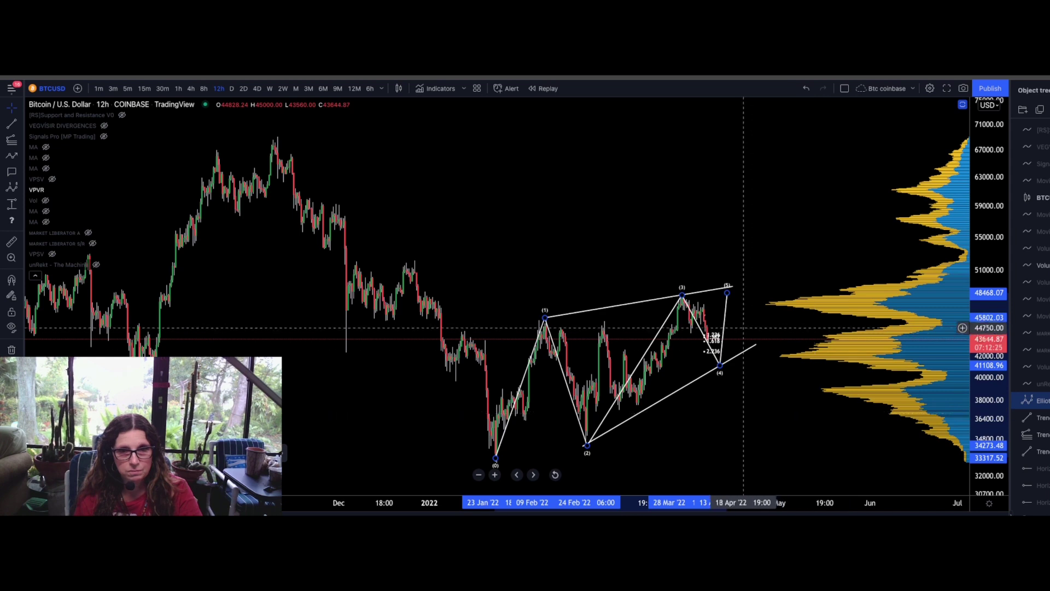
{"action": "left_click_drag", "start_coordinate": [726, 293], "coordinate": [742, 291]}
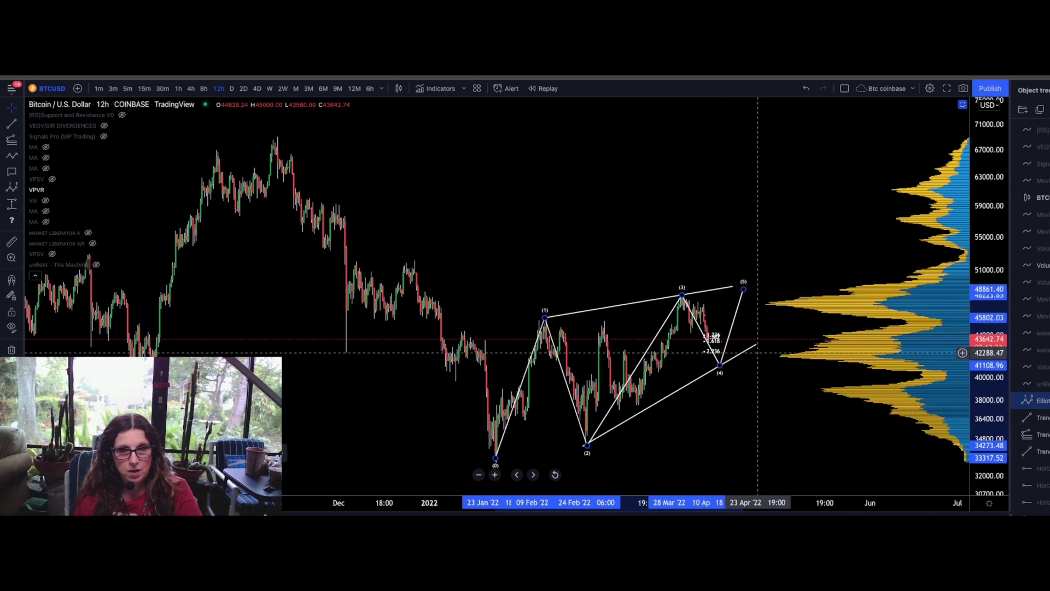
- Try raising the lower trend line's end to about 45,387, and return it to about 43,065 through wave (4)
{"action": "left_click_drag", "start_coordinate": [756, 345], "coordinate": [751, 323]}
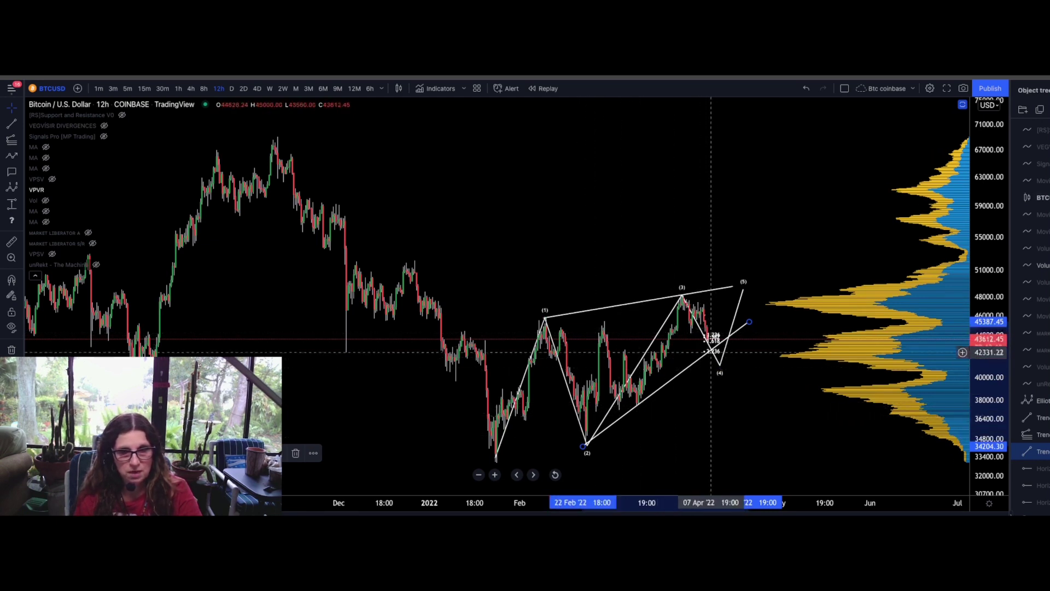
{"action": "left_click_drag", "start_coordinate": [749, 321], "coordinate": [756, 346]}
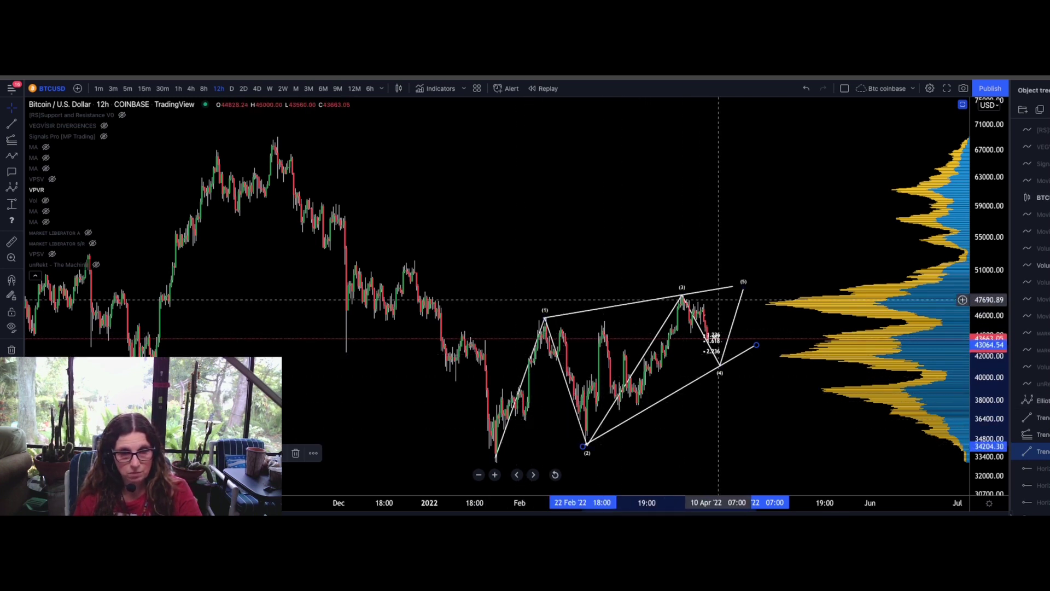
{"action": "left_click", "coordinate": [712, 301]}
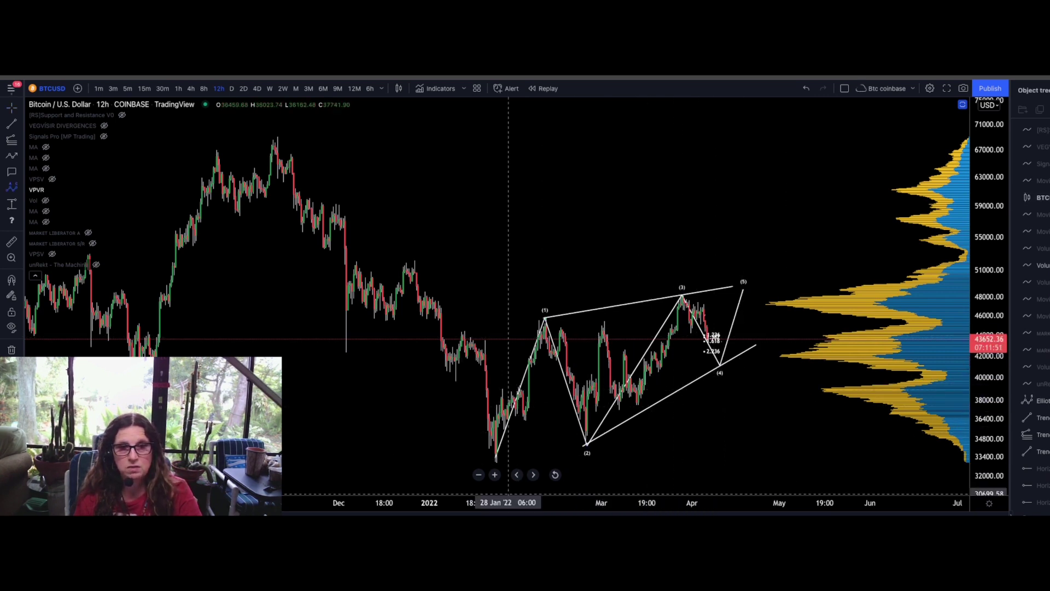
- Try an ABC wave from the 24 January low near 33,016 to A at 51,445, B at 42,203 and C at 64,510, and delete it
{"action": "left_click", "coordinate": [497, 461]}
{"action": "left_click", "coordinate": [718, 266]}
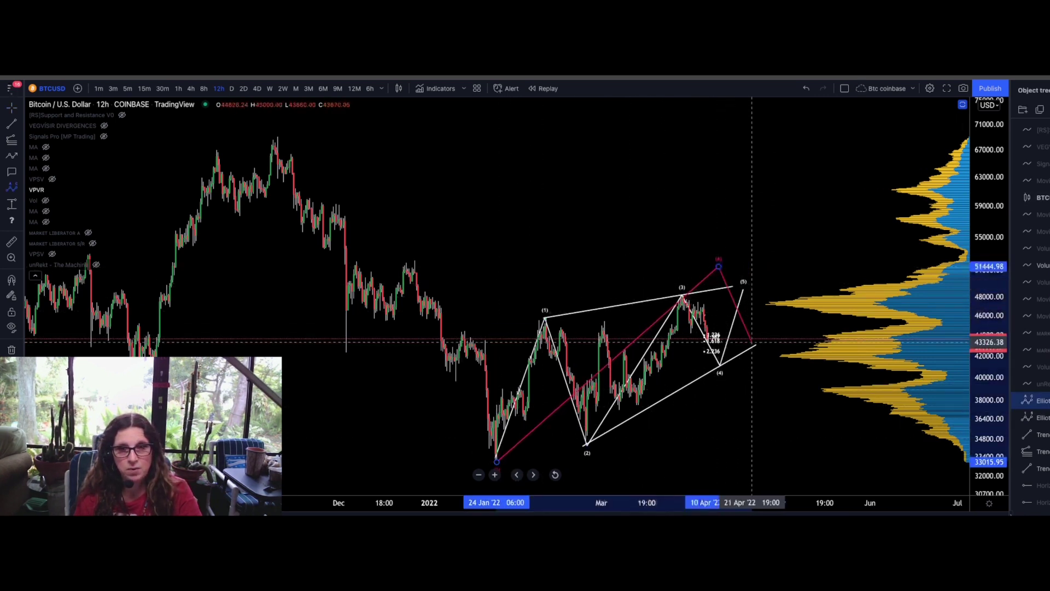
{"action": "left_click", "coordinate": [763, 354]}
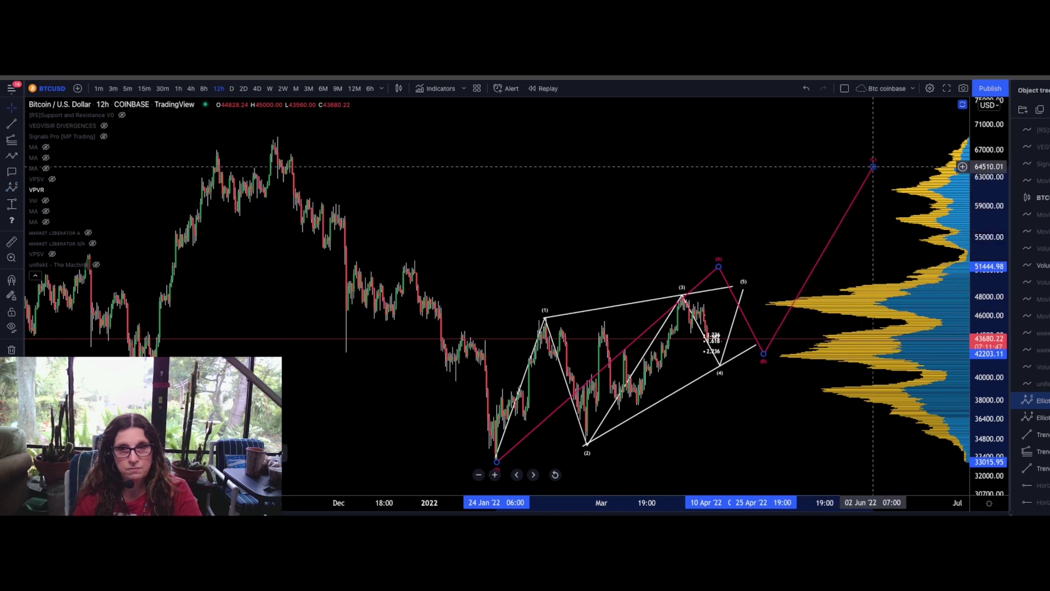
{"action": "left_click", "coordinate": [873, 167]}
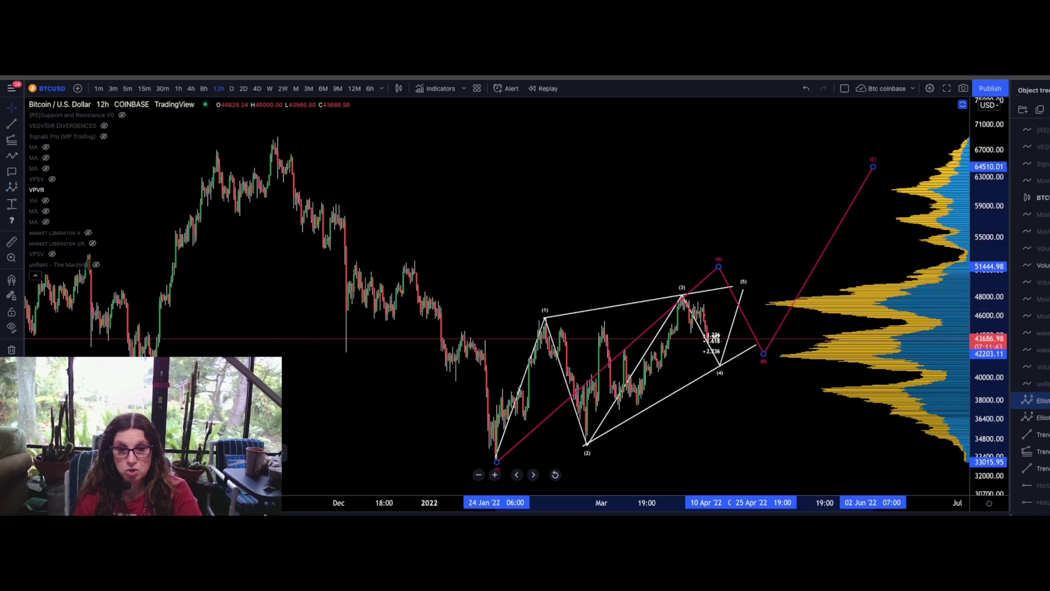
{"action": "key", "text": "Delete"}
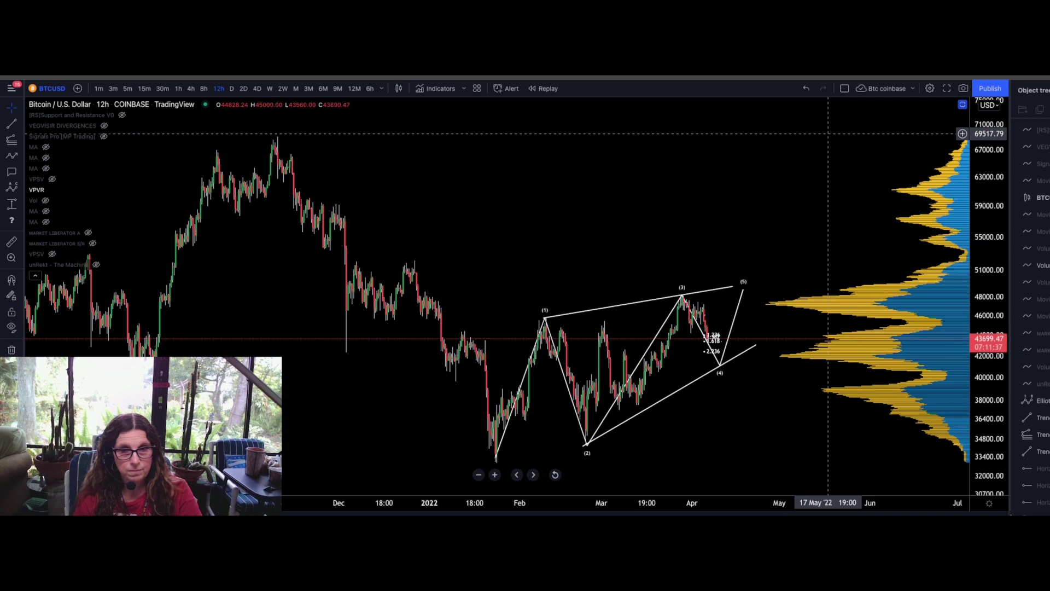
- Try a dotted path from wave (5) zigzagging down through about 38,300 and back up to about 71,000, and remove it
{"action": "left_click", "coordinate": [744, 289]}
{"action": "left_click", "coordinate": [752, 395]}
{"action": "left_click", "coordinate": [776, 362]}
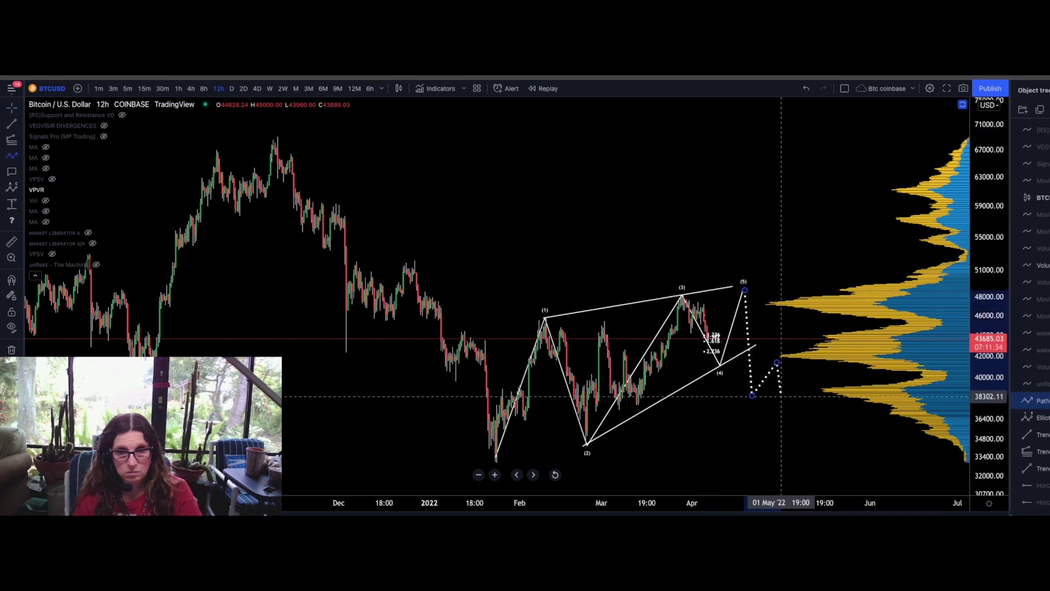
{"action": "left_click", "coordinate": [781, 433]}
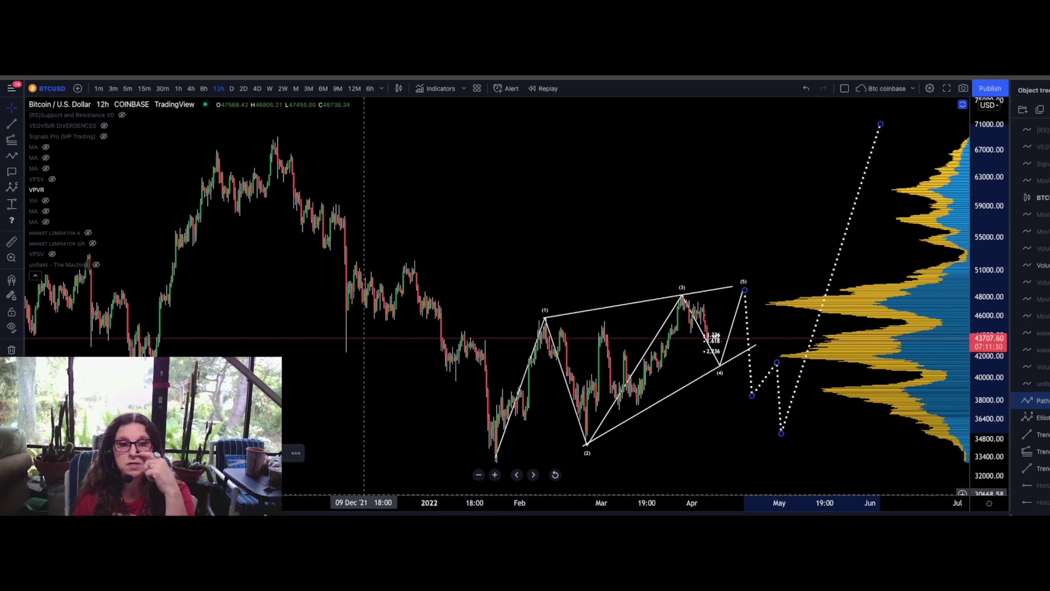
{"action": "key", "text": "Escape"}
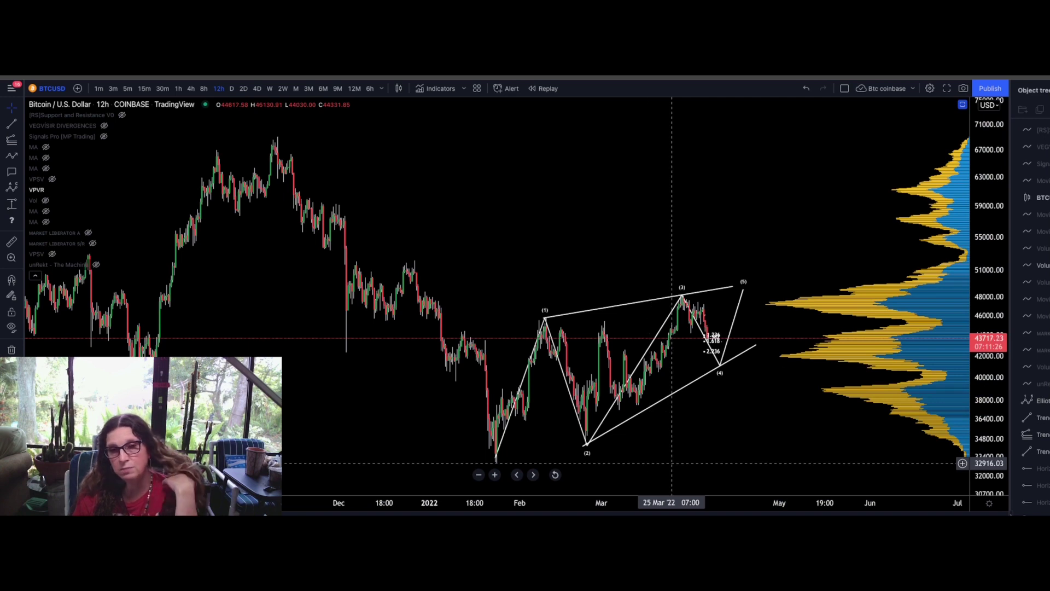
- Move wave (2) to the 13 March low at about 37,460, wave (1) to about 45,342 on 2 March and wave (0) to the 24 February low
{"action": "left_click", "coordinate": [587, 446]}
{"action": "left_click_drag", "start_coordinate": [586, 446], "coordinate": [638, 405]}
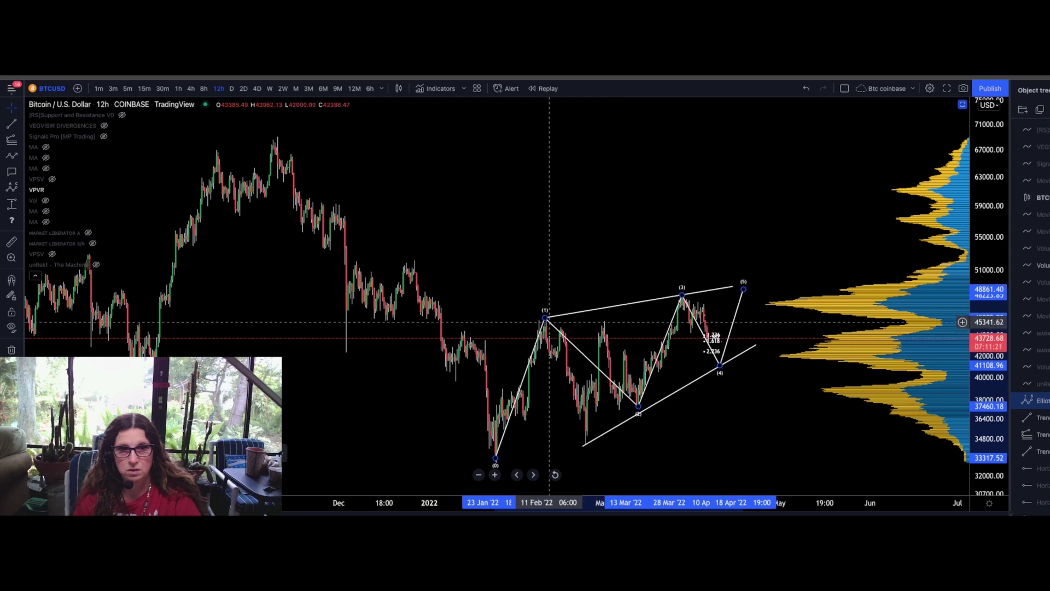
{"action": "left_click_drag", "start_coordinate": [545, 318], "coordinate": [606, 322]}
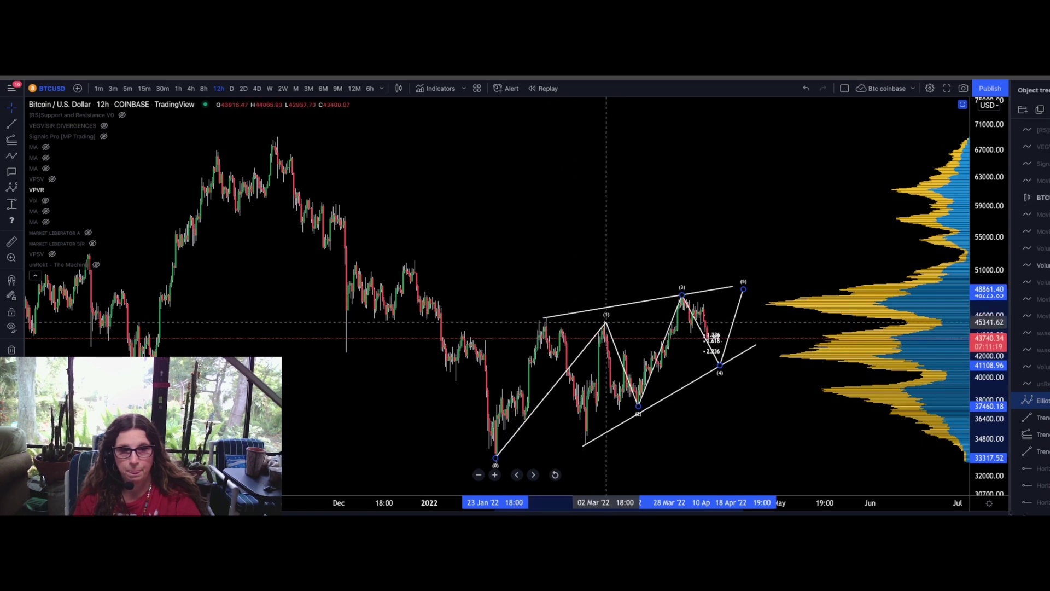
{"action": "left_click_drag", "start_coordinate": [496, 459], "coordinate": [586, 446]}
- Realign the upper trend line from about 44,705 on 25 February to about 50,416, and raise the lower trend line's end to about 45,479
{"action": "left_click_drag", "start_coordinate": [543, 316], "coordinate": [589, 329]}
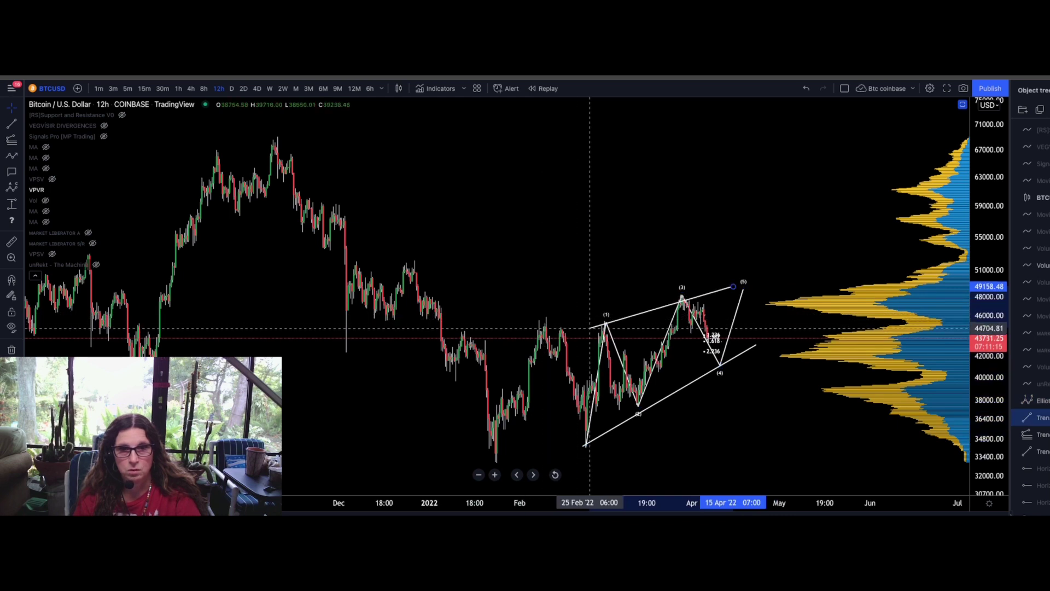
{"action": "left_click_drag", "start_coordinate": [733, 286], "coordinate": [737, 276]}
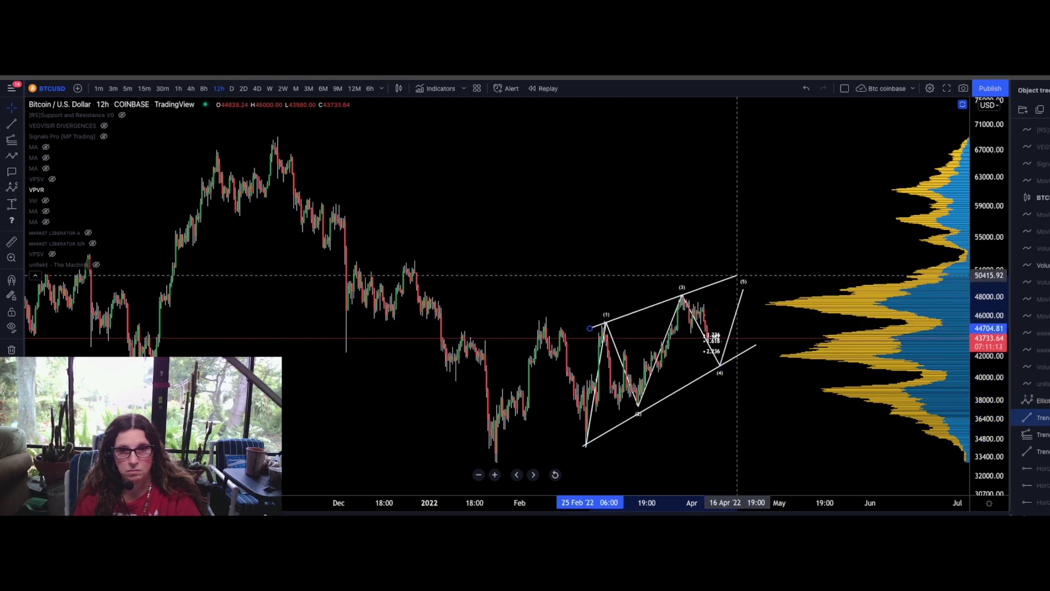
{"action": "left_click_drag", "start_coordinate": [755, 345], "coordinate": [752, 321]}
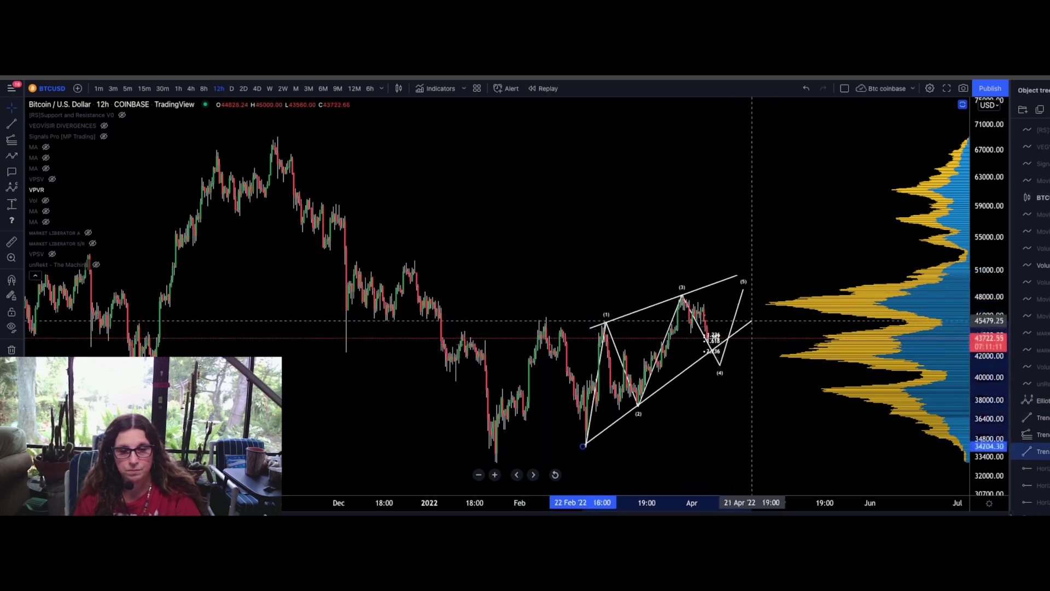
- Delete the Elliott impulse count and the upper trend line, keeping the lower trend line along the February and March lows
{"action": "left_click_drag", "start_coordinate": [718, 364], "coordinate": [708, 353]}
{"action": "key", "text": "Delete"}
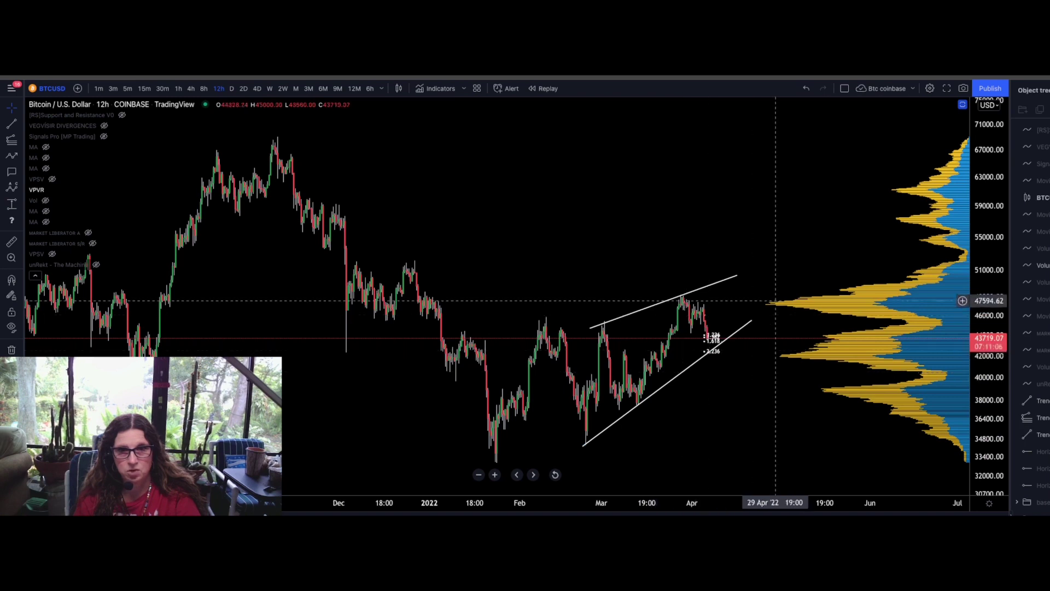
{"action": "left_click", "coordinate": [751, 322]}
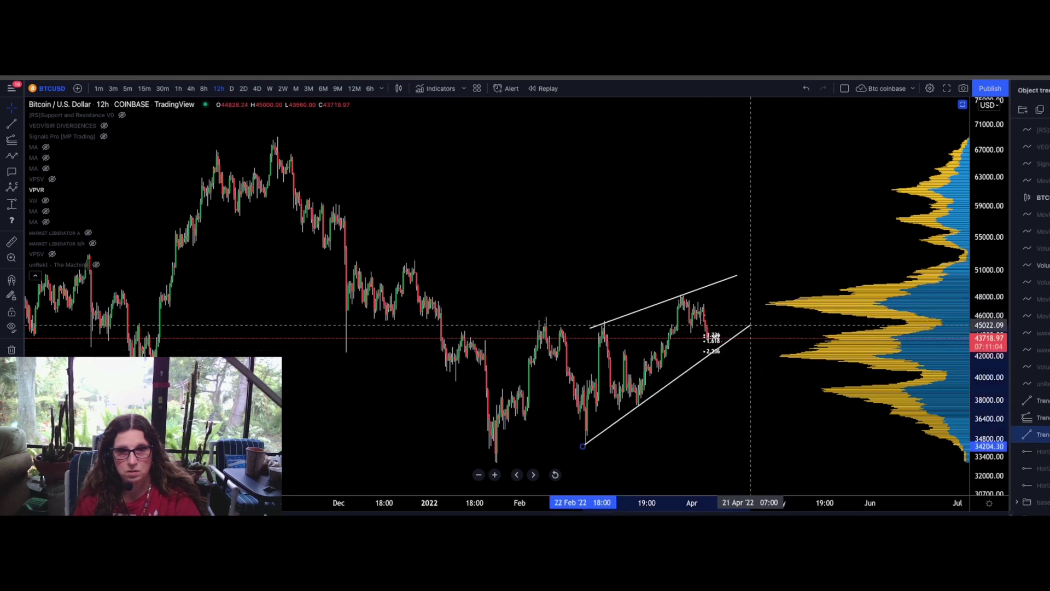
{"action": "left_click", "coordinate": [665, 301]}
{"action": "key", "text": "Delete"}
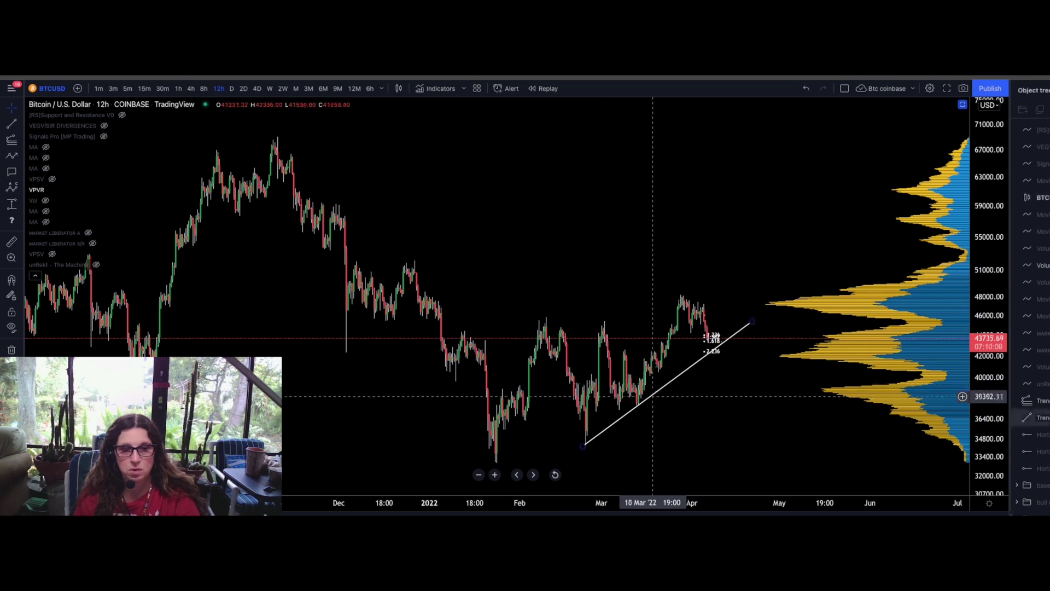
- Try a WXY wave count from the 24 January low with W at 46,174, X at 37,536 and Y at 48,419, and delete it
{"action": "left_click", "coordinate": [11, 187]}
{"action": "left_click", "coordinate": [496, 463]}
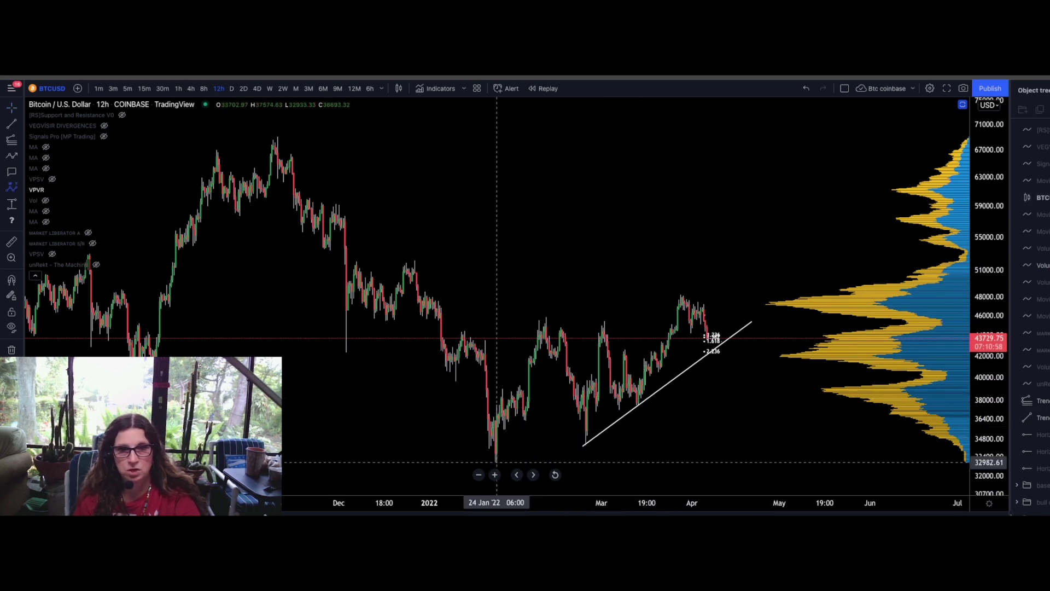
{"action": "left_click", "coordinate": [545, 316]}
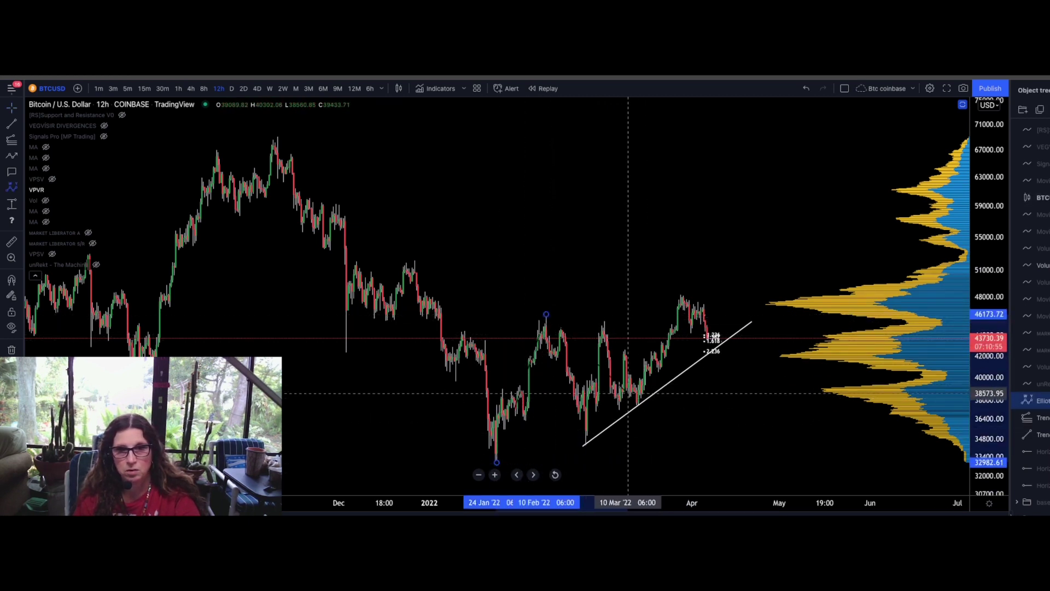
{"action": "left_click", "coordinate": [636, 405]}
{"action": "left_click", "coordinate": [683, 294]}
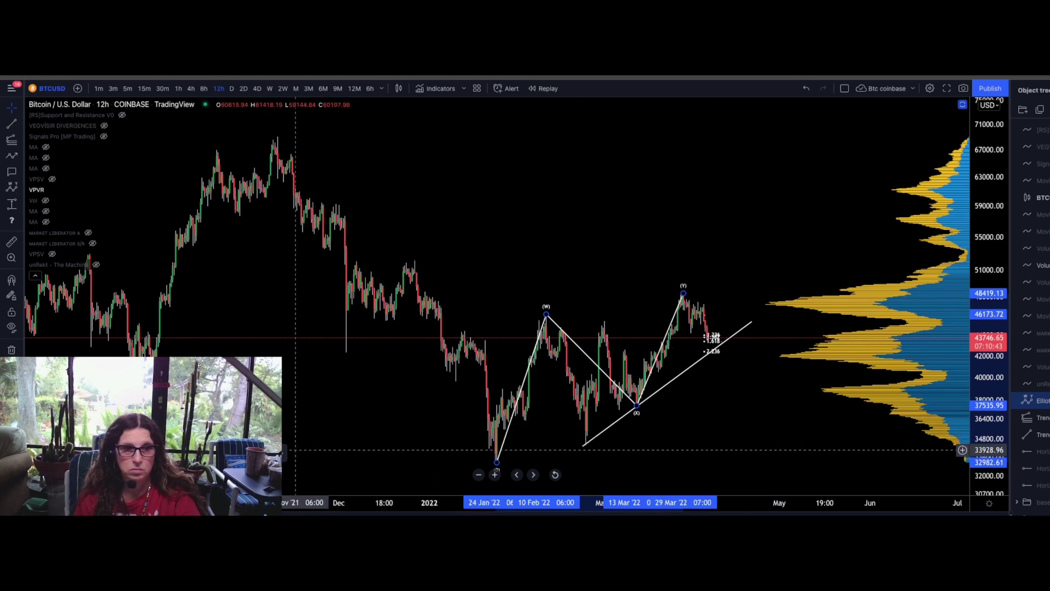
{"action": "key", "text": "Delete"}
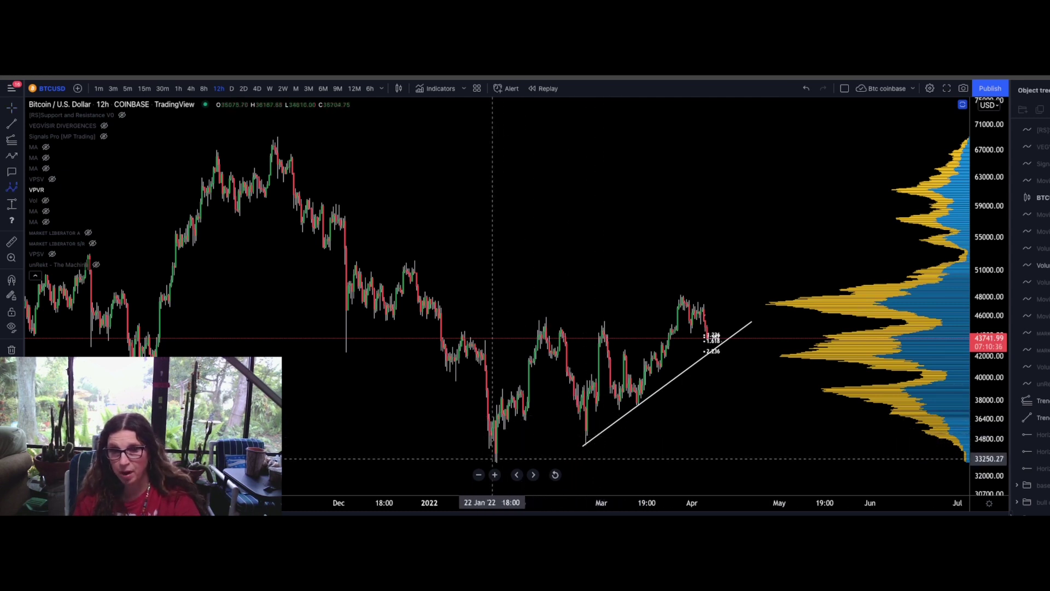
- Draw an Elliott impulse wave from about 33,150 through (1) 46,408, (2) 37,764, (3) 66,227 and (4) 61,581 to (5) 70,011
{"action": "left_click", "coordinate": [494, 460]}
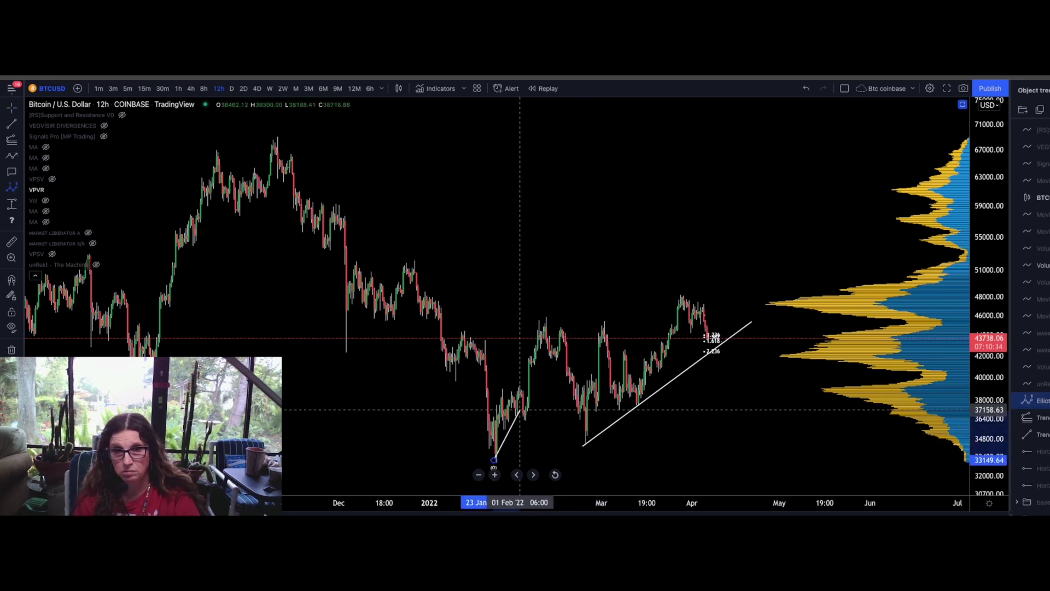
{"action": "left_click", "coordinate": [545, 311]}
{"action": "left_click", "coordinate": [638, 403]}
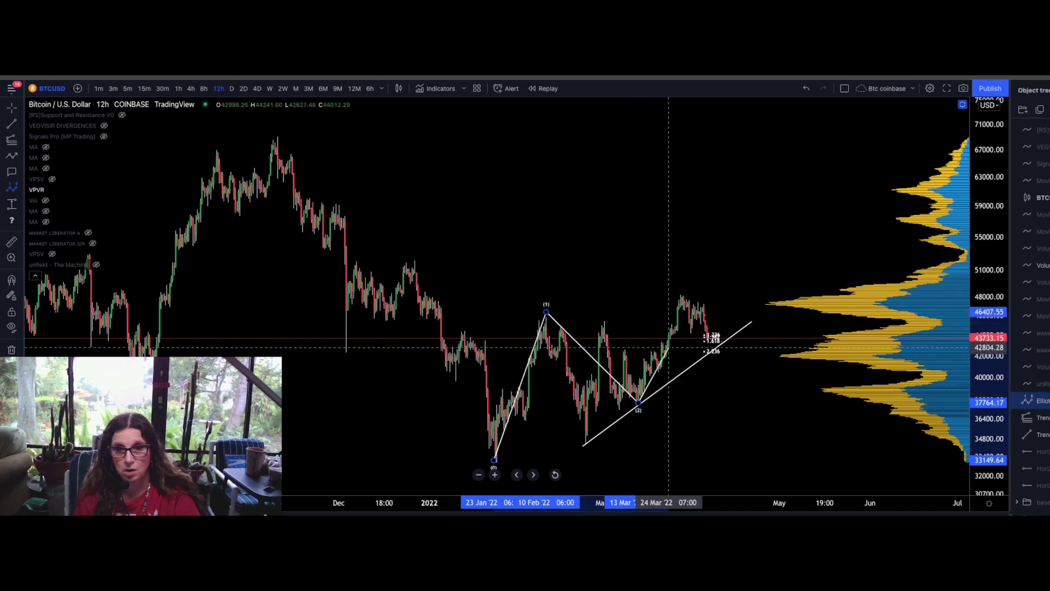
{"action": "left_click", "coordinate": [748, 155]}
{"action": "left_click", "coordinate": [770, 186]}
{"action": "left_click", "coordinate": [801, 130]}
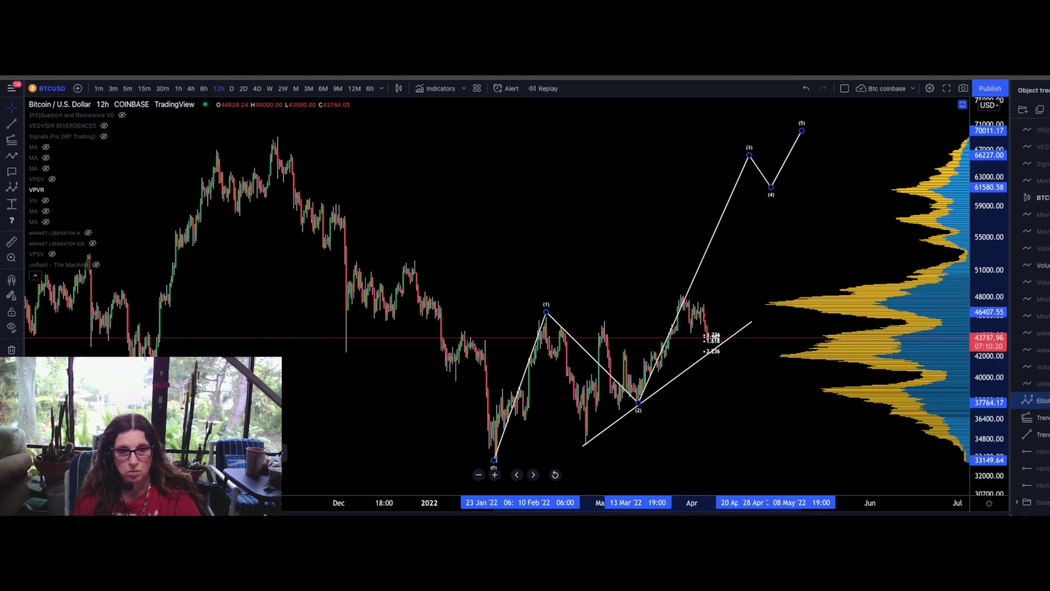
- Place a horizontal line at 42,374 and draw a trend-based Fib extension through about 37,650, 41,652 and 40,573 on the mid-March swings
{"action": "left_click", "coordinate": [641, 362]}
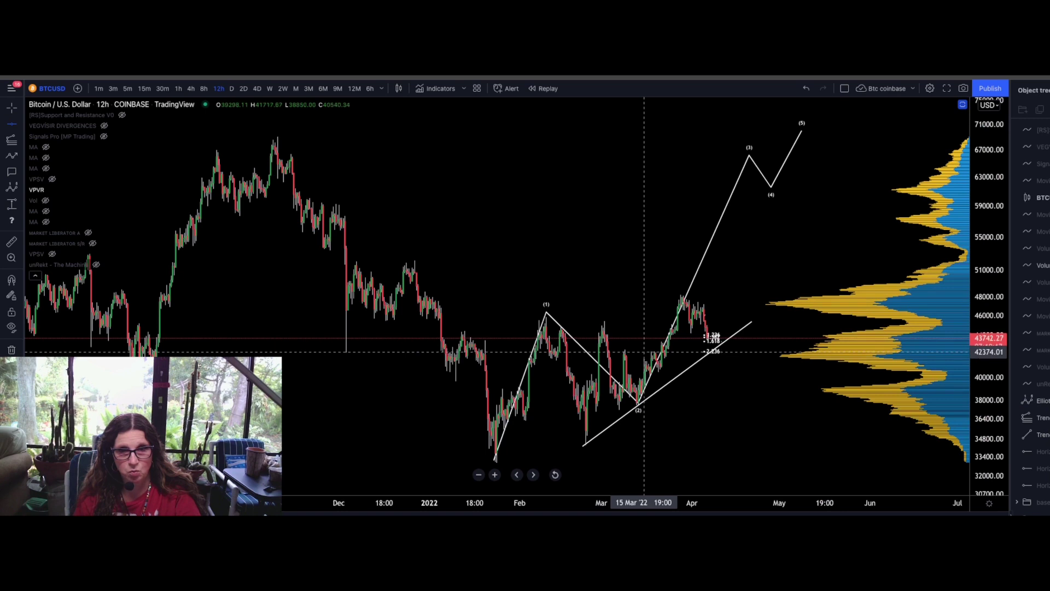
{"action": "left_click", "coordinate": [644, 351]}
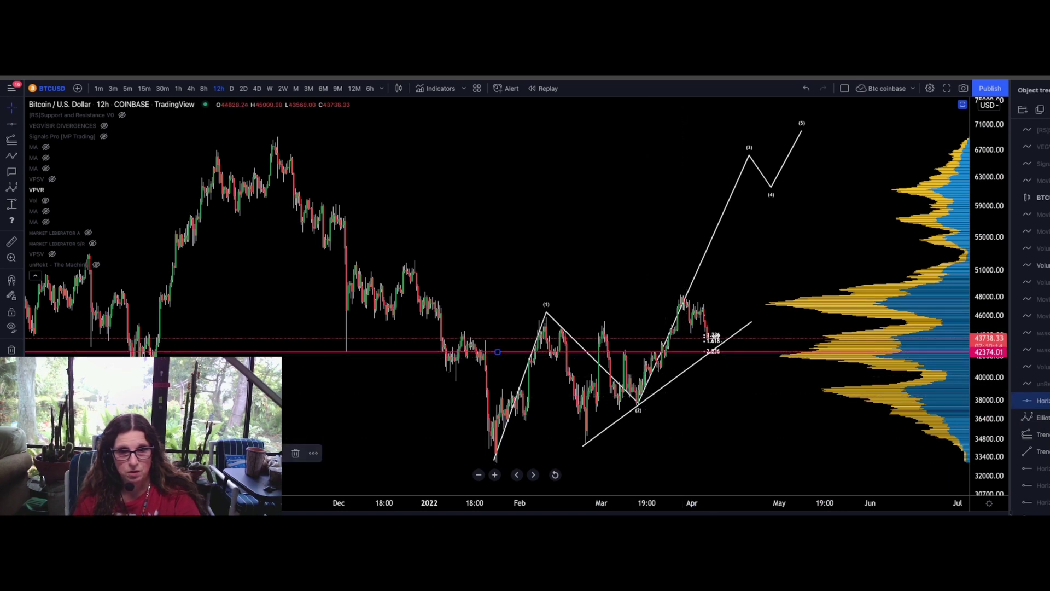
{"action": "left_click", "coordinate": [11, 139]}
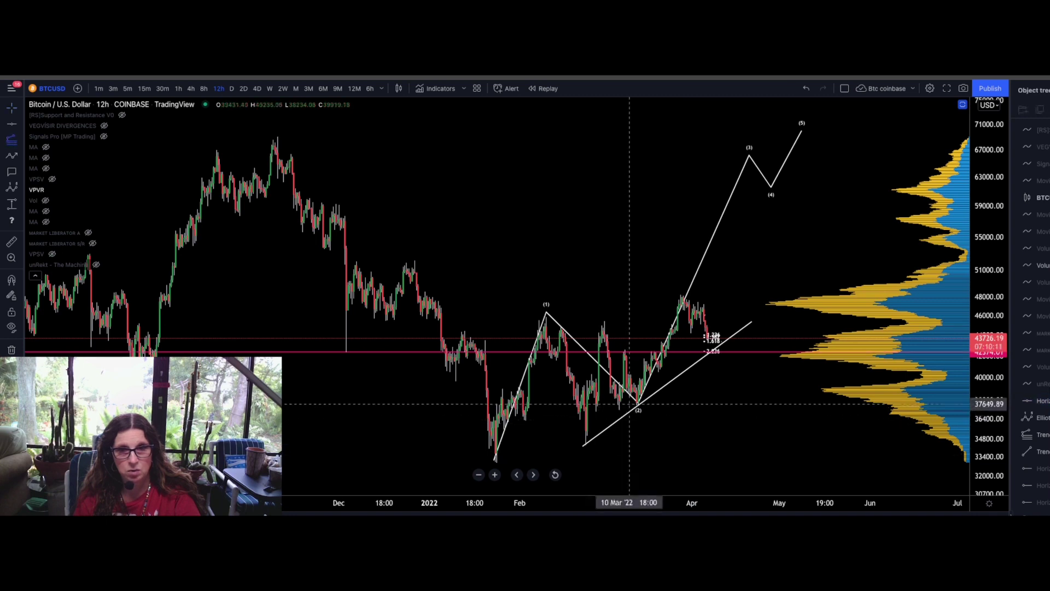
{"action": "left_click", "coordinate": [630, 404]}
{"action": "left_click", "coordinate": [643, 359]}
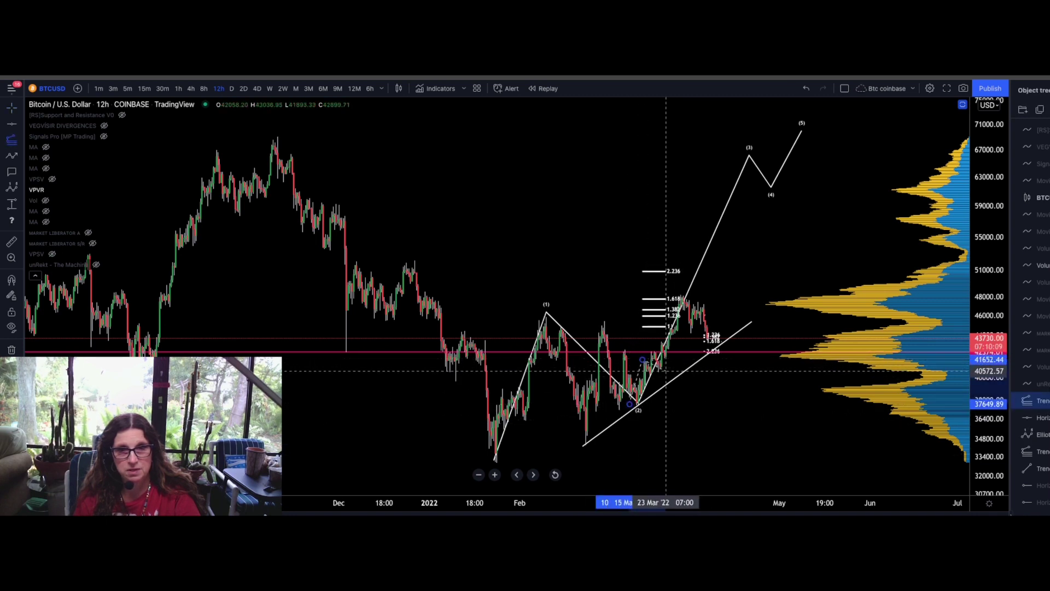
{"action": "left_click", "coordinate": [667, 371]}
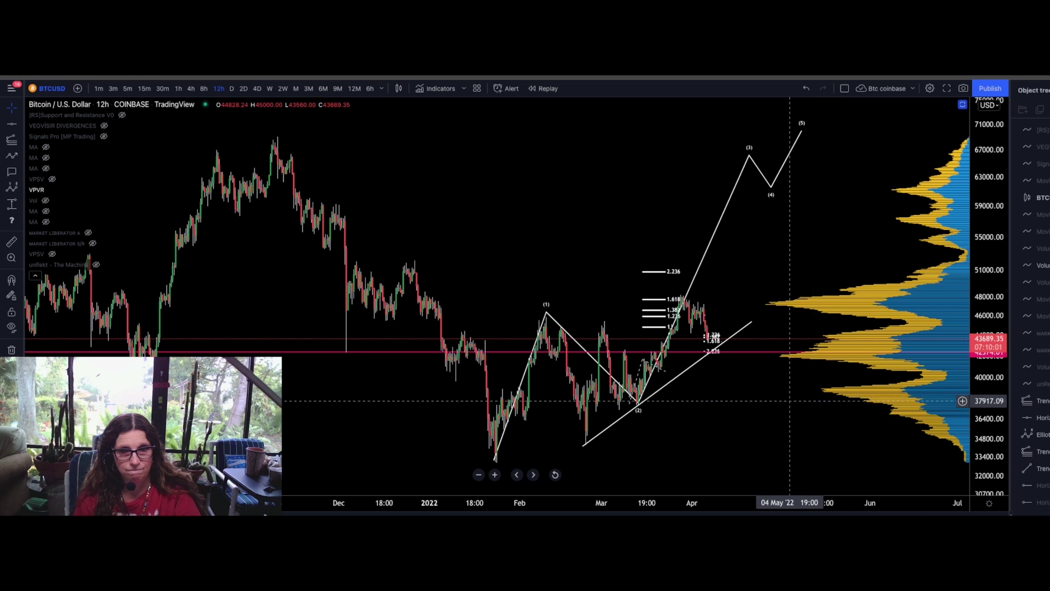
- Delete the Elliott impulse wave and the Fib extension over the mid-March swings
{"action": "left_click", "coordinate": [749, 157]}
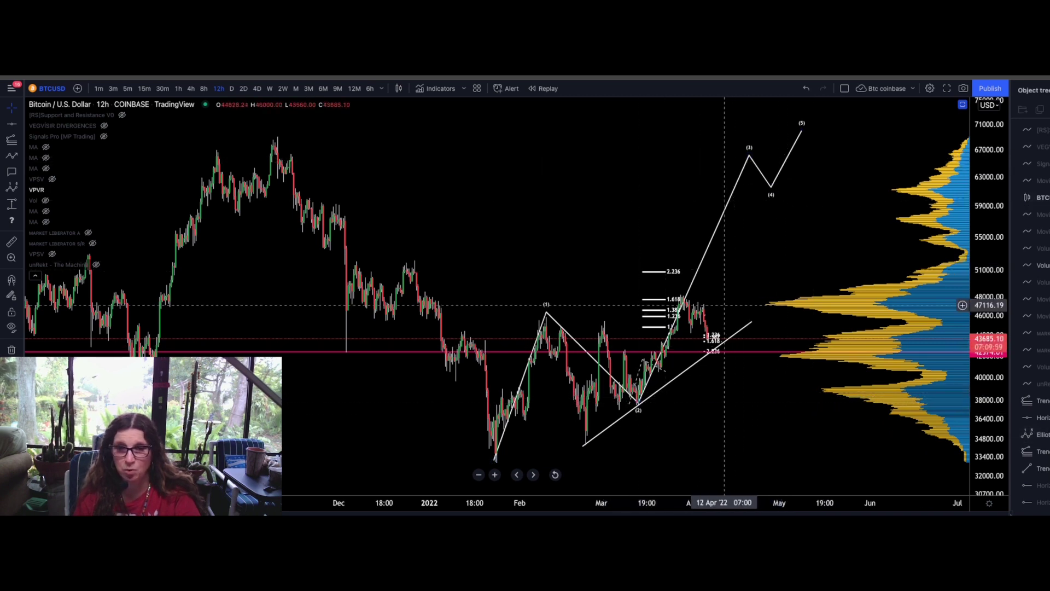
{"action": "left_click", "coordinate": [695, 337]}
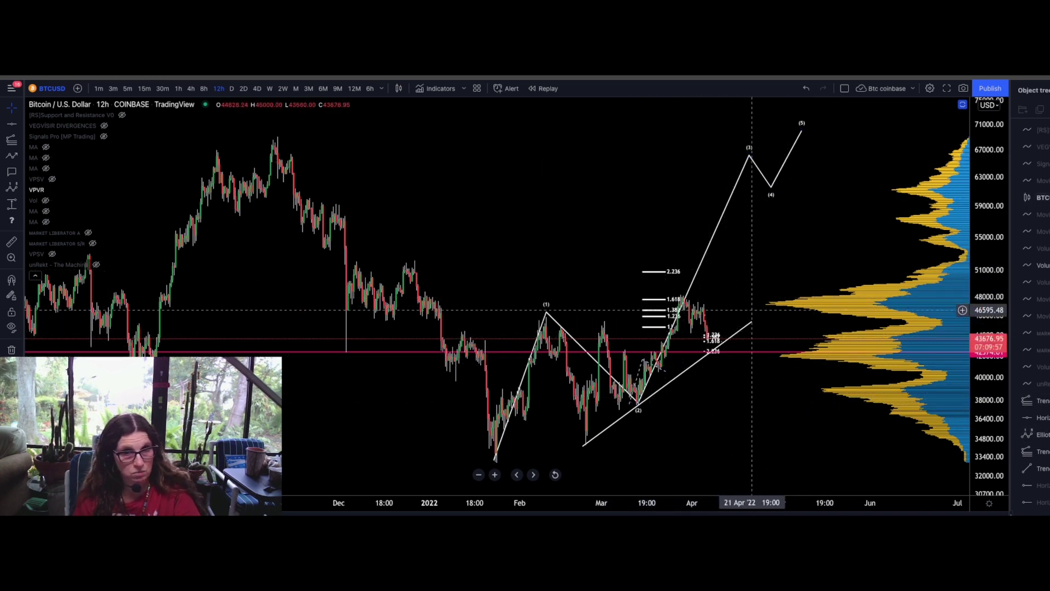
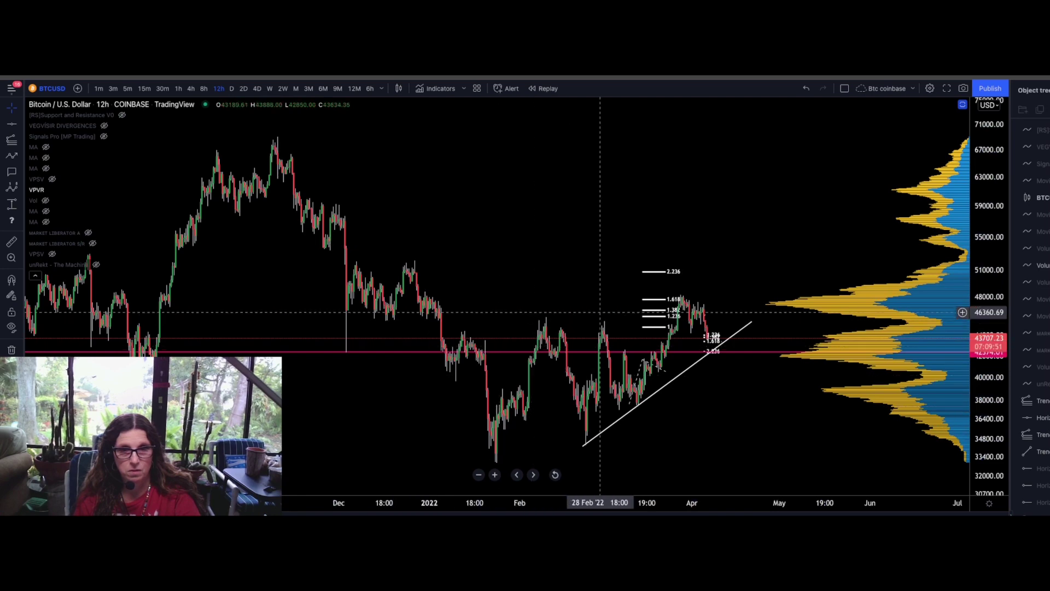
{"action": "key", "text": "Delete"}
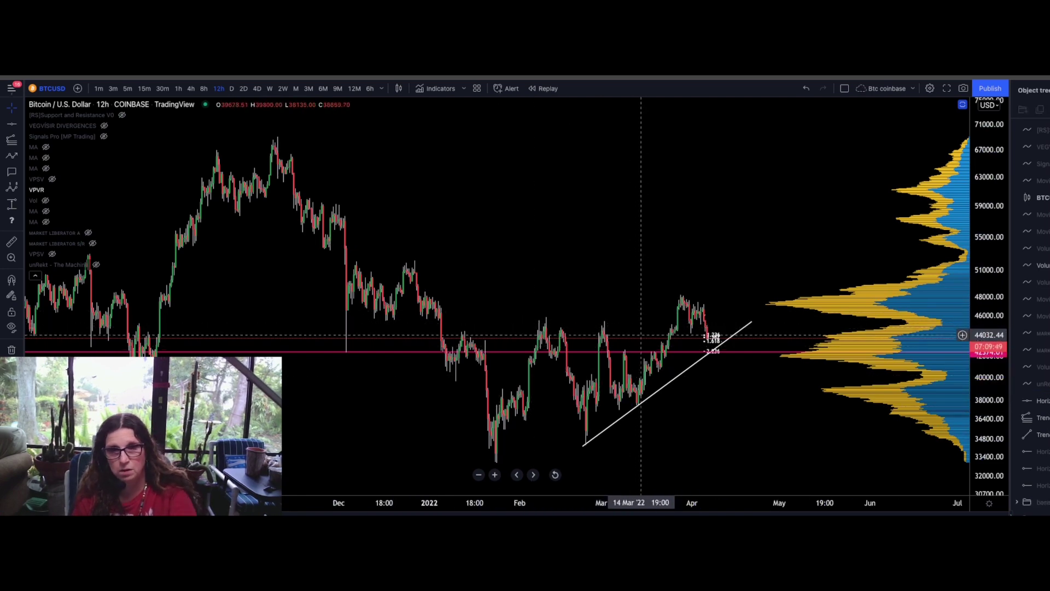
- Switch the chart to the 1h timeframe and draw a dotted W-shaped path across the early-April swings, with its first low at about 45,600
{"action": "left_click", "coordinate": [178, 88]}
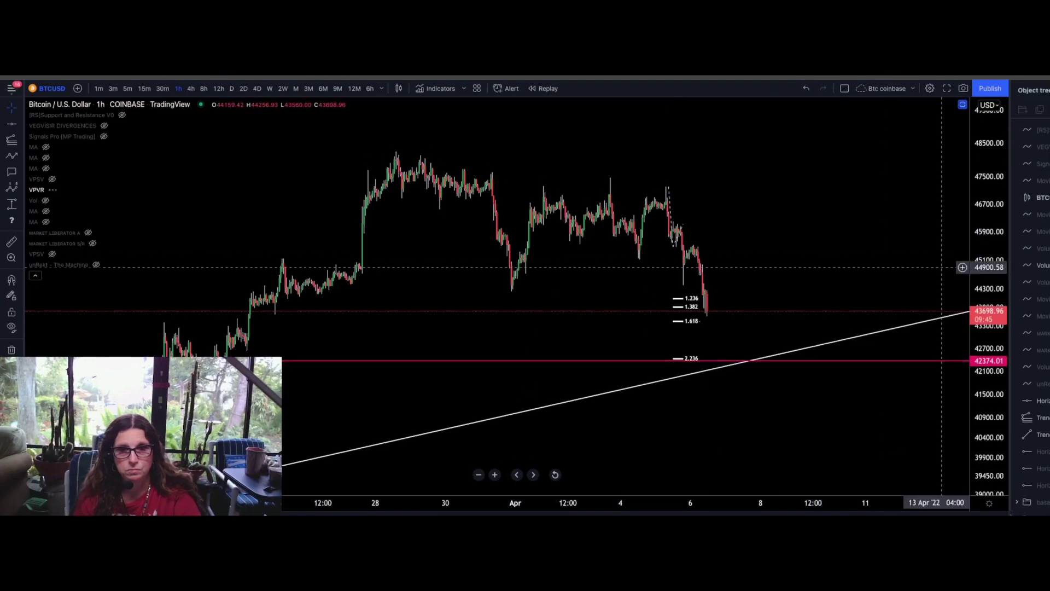
{"action": "left_click_drag", "start_coordinate": [782, 235], "coordinate": [752, 236]}
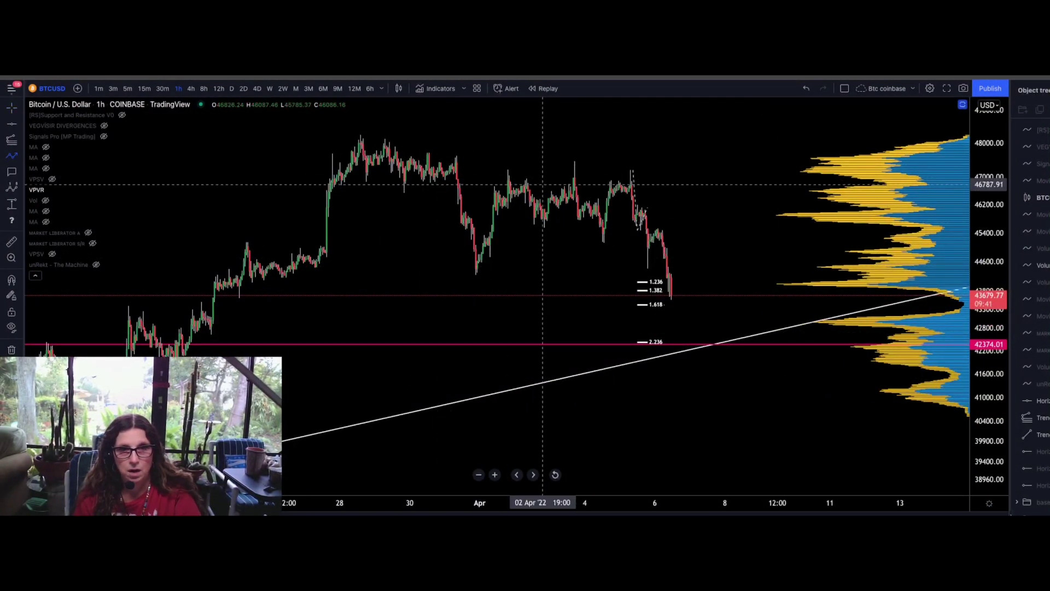
{"action": "left_click", "coordinate": [508, 168]}
{"action": "left_click", "coordinate": [540, 225]}
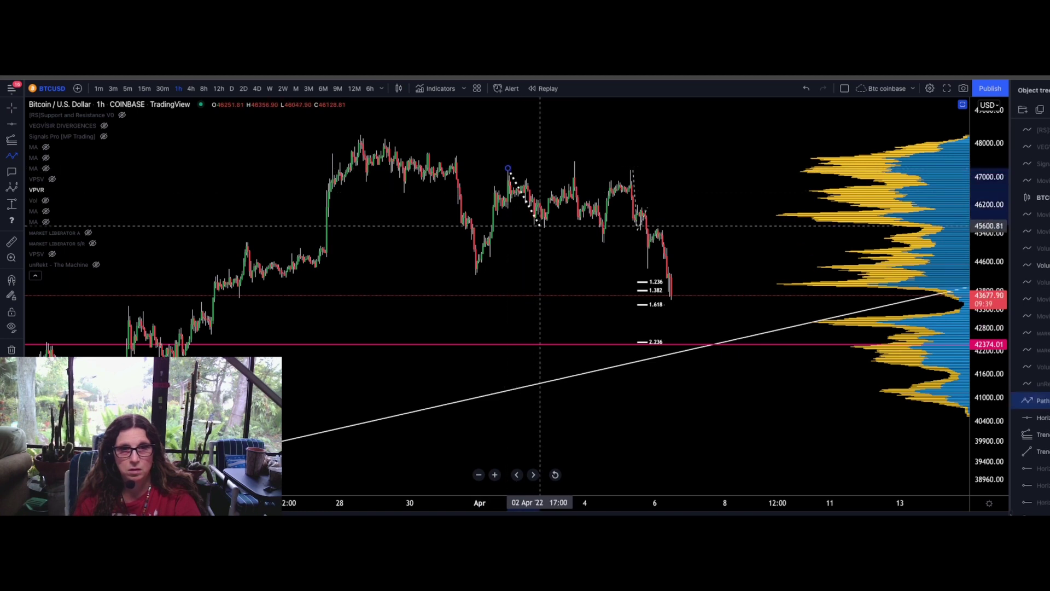
{"action": "double_click", "coordinate": [602, 241]}
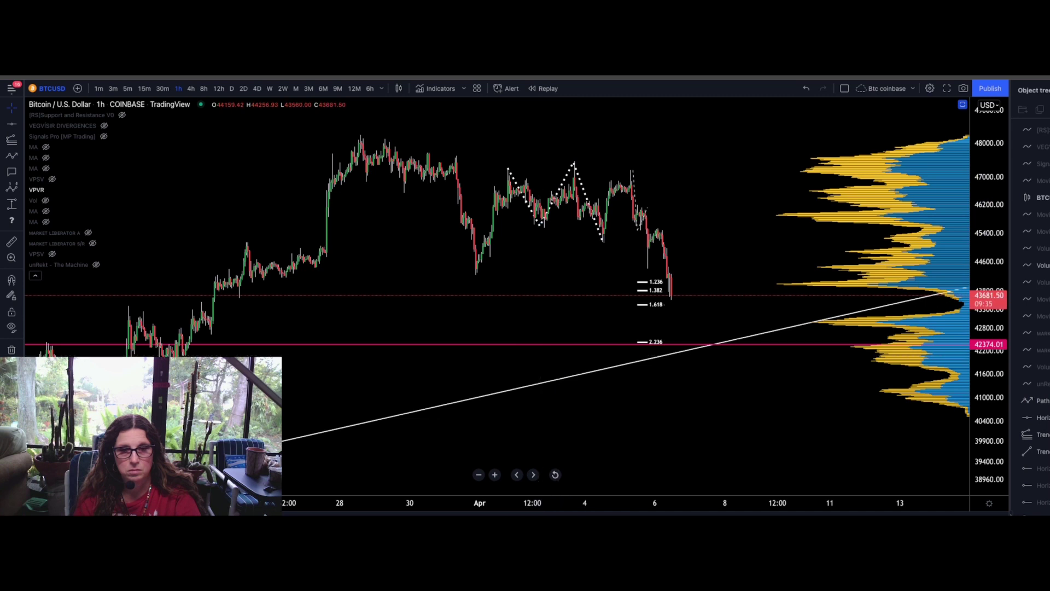
- Draw a three-leg path from the 28 March high through about 46,400 and 47,649 to the low near 44,395
{"action": "left_click", "coordinate": [358, 134]}
{"action": "left_click", "coordinate": [403, 199]}
{"action": "left_click", "coordinate": [456, 156]}
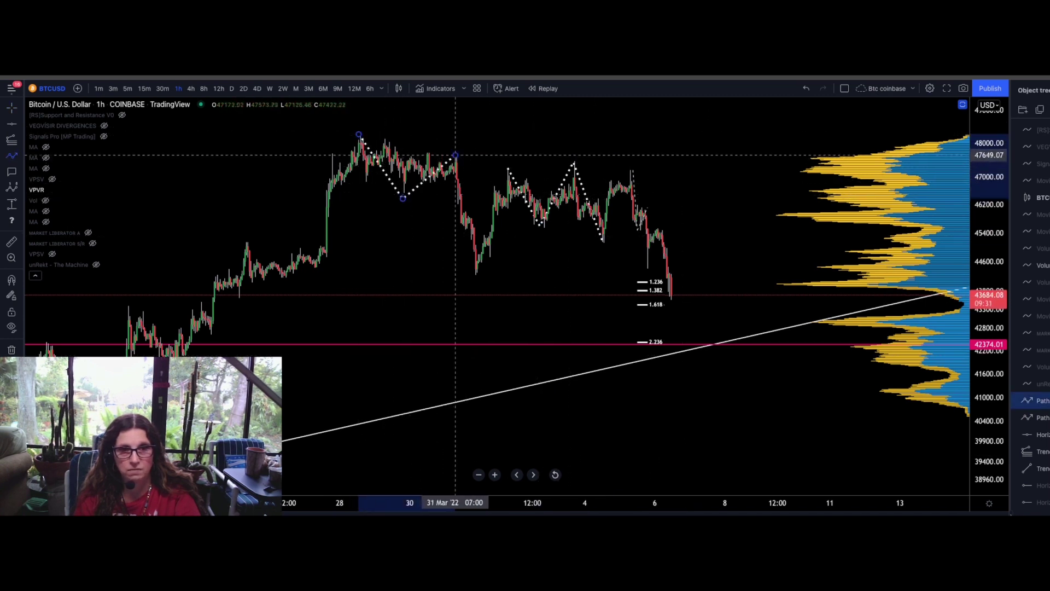
{"action": "double_click", "coordinate": [476, 270]}
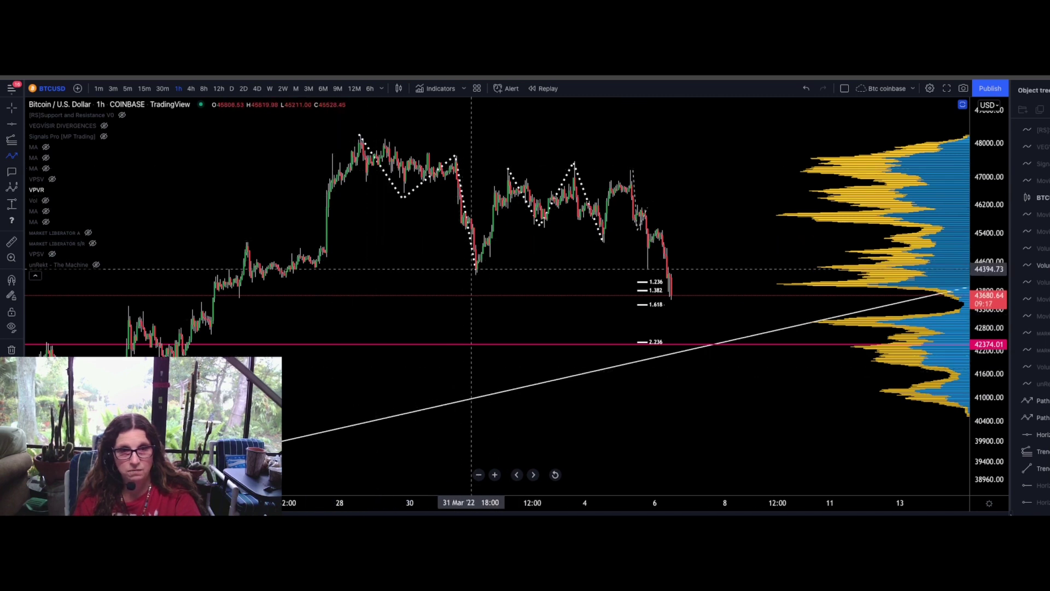
- Draw a solid white path from the early-April low through about 47,200 and 45,250 to 47,200, and make the late-March path solid yellow
{"action": "left_click", "coordinate": [476, 272]}
{"action": "left_click", "coordinate": [509, 170]}
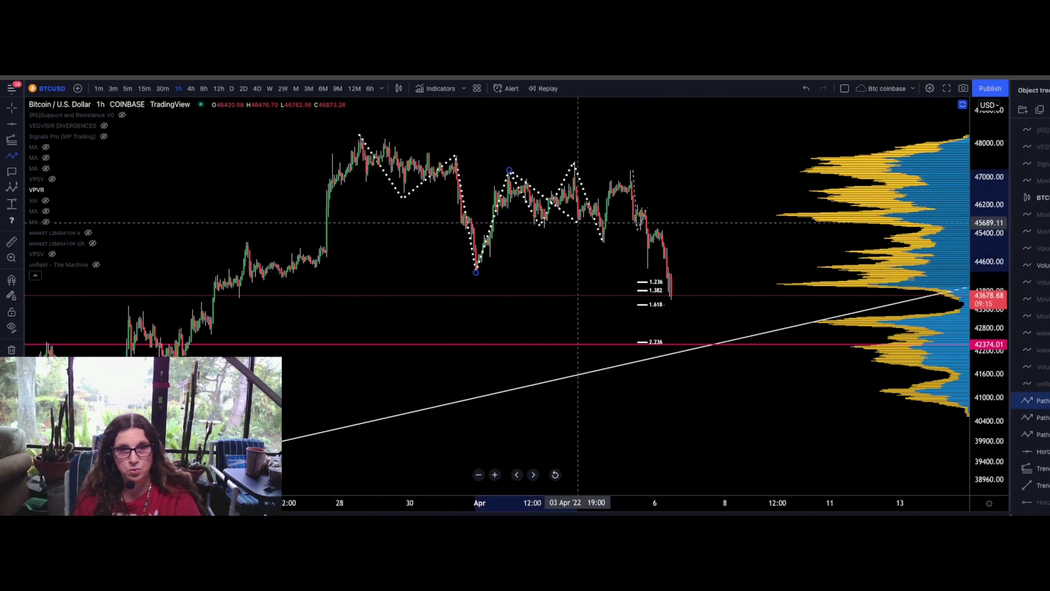
{"action": "left_click", "coordinate": [601, 238]}
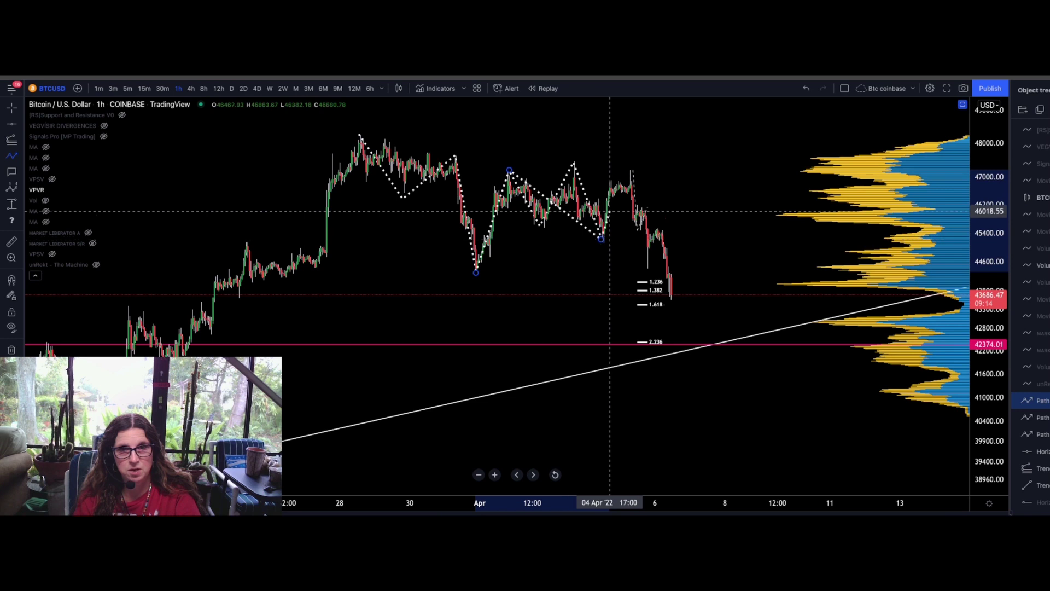
{"action": "double_click", "coordinate": [630, 171]}
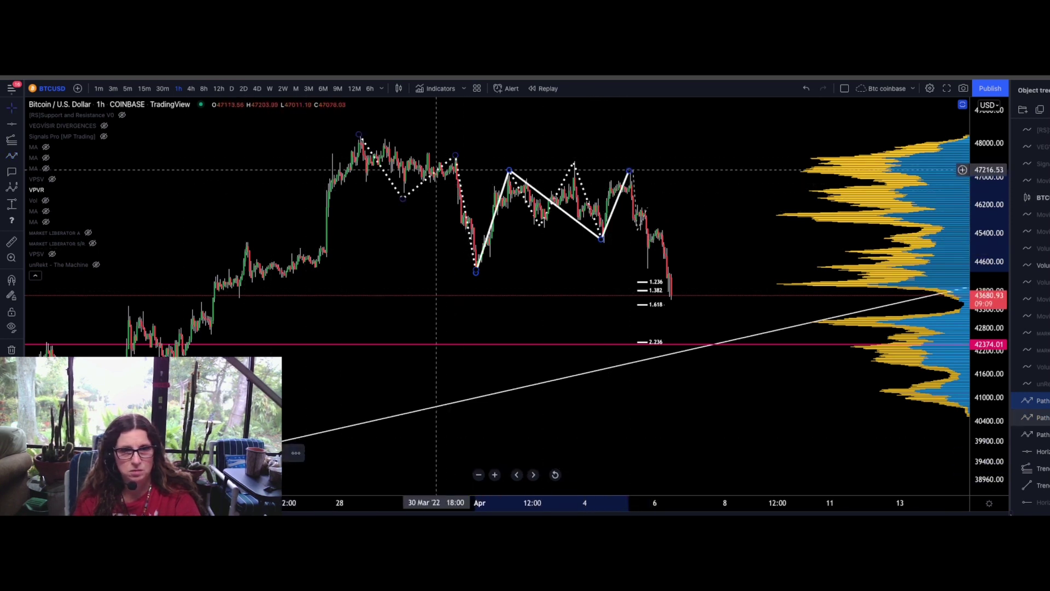
{"action": "left_click", "coordinate": [435, 172]}
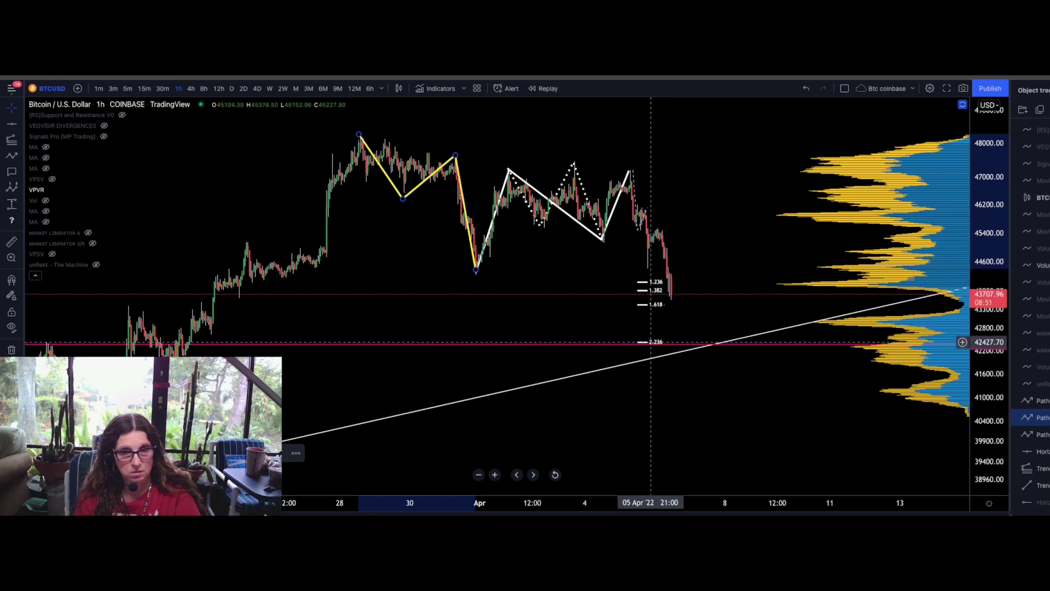
- Draw a trend-based Fib extension through about 48,272, 44,248 and 47,164 on the late-March and early-April swings
{"action": "key", "text": "alt+f"}
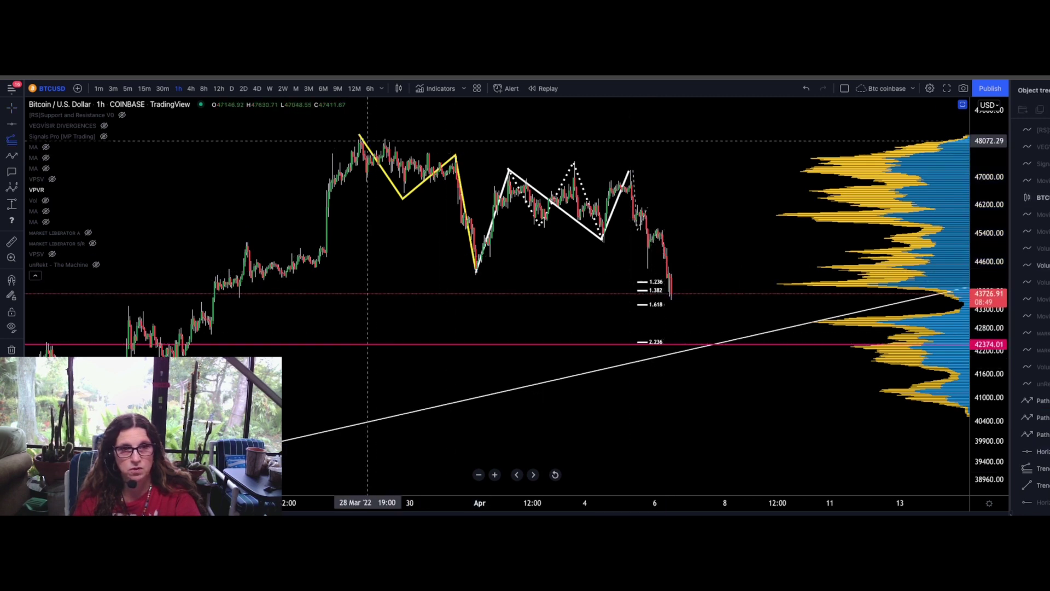
{"action": "left_click", "coordinate": [369, 135]}
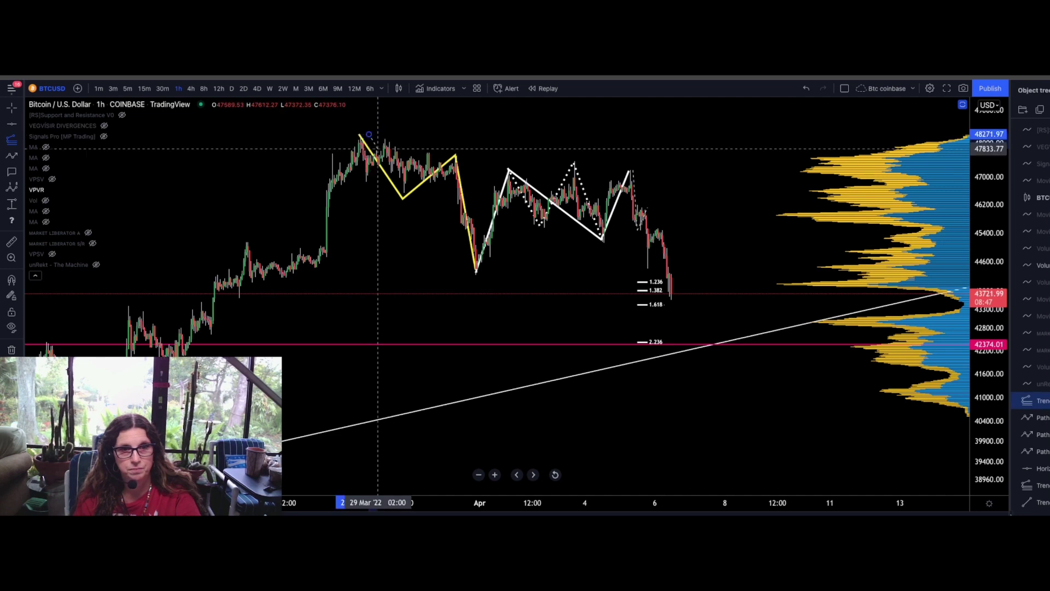
{"action": "left_click", "coordinate": [495, 274]}
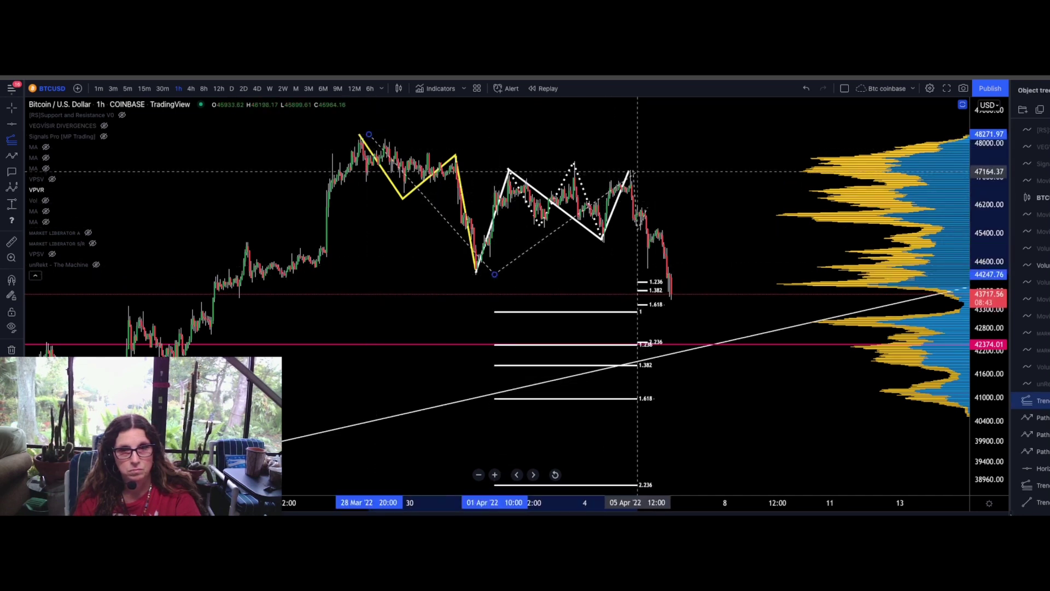
{"action": "left_click", "coordinate": [637, 171]}
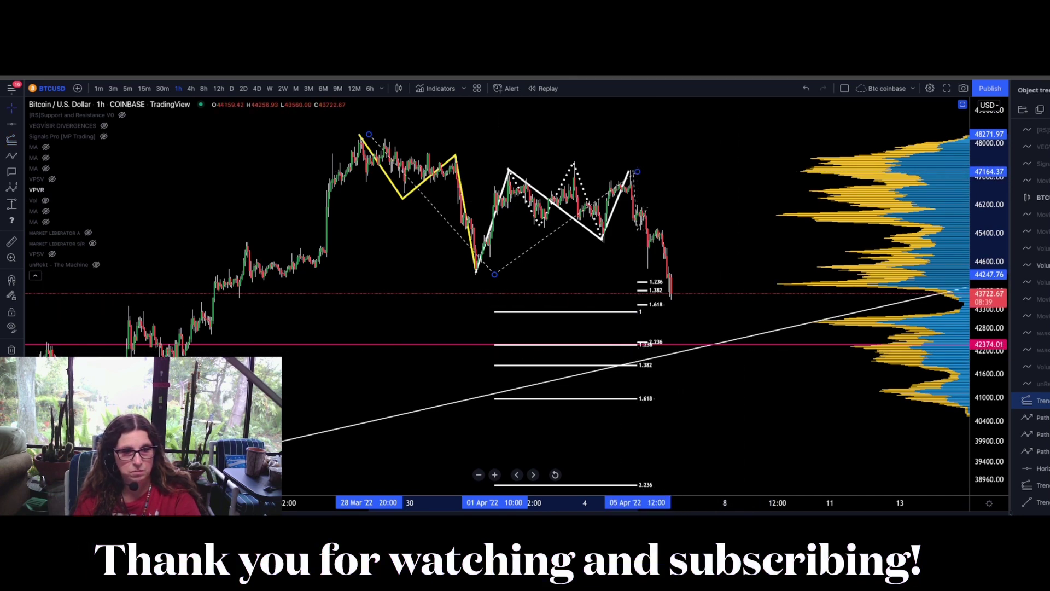
- Recolour the new Fib extension yellow and move its third point to about 47,190 on 5 April
{"action": "left_click", "coordinate": [394, 454]}
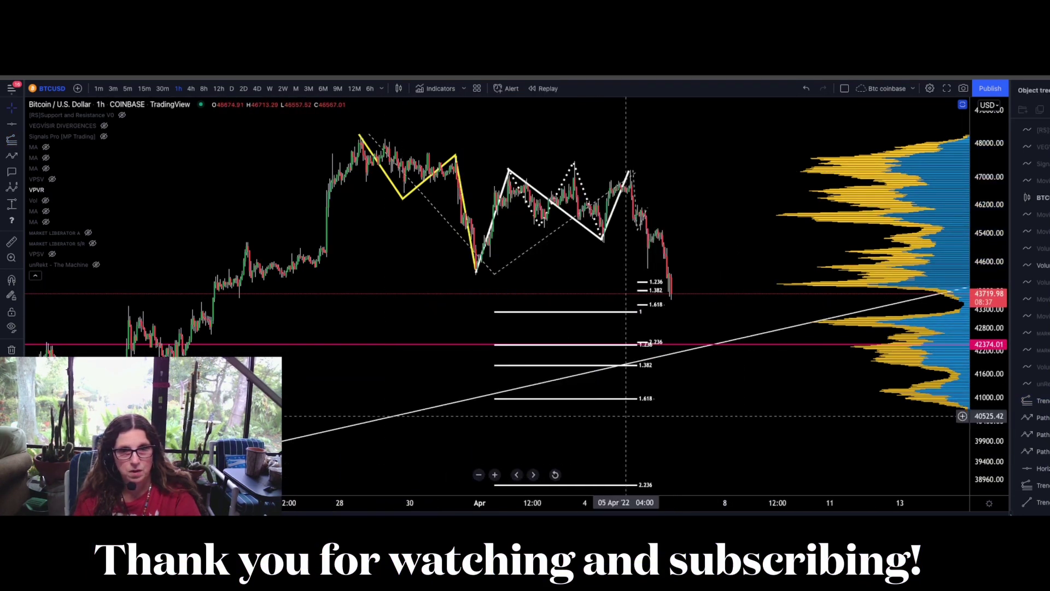
{"action": "left_click", "coordinate": [656, 344]}
{"action": "left_click", "coordinate": [1039, 400]}
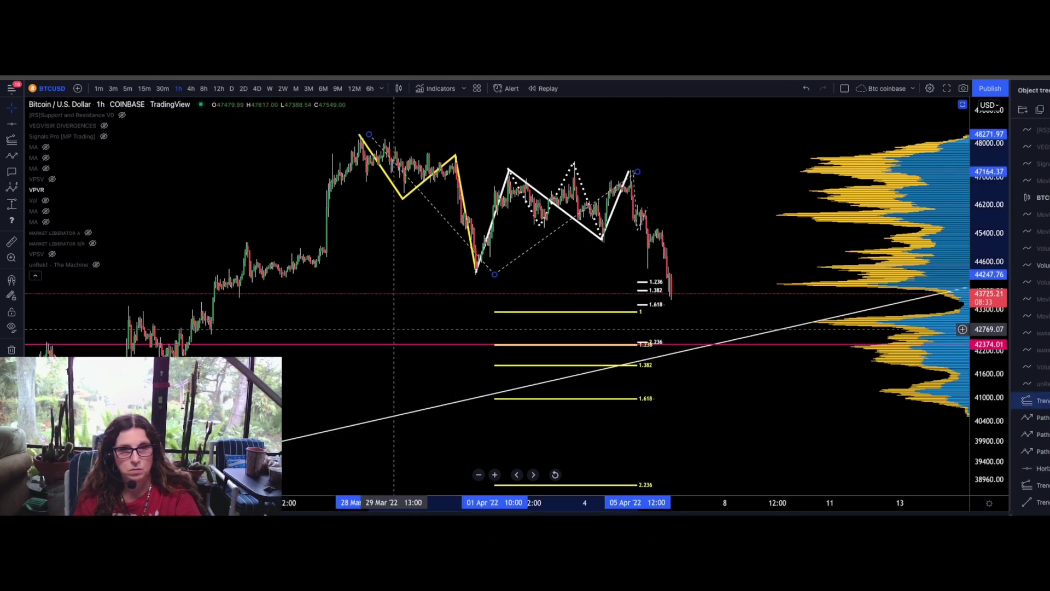
{"action": "left_click_drag", "start_coordinate": [639, 171], "coordinate": [629, 171]}
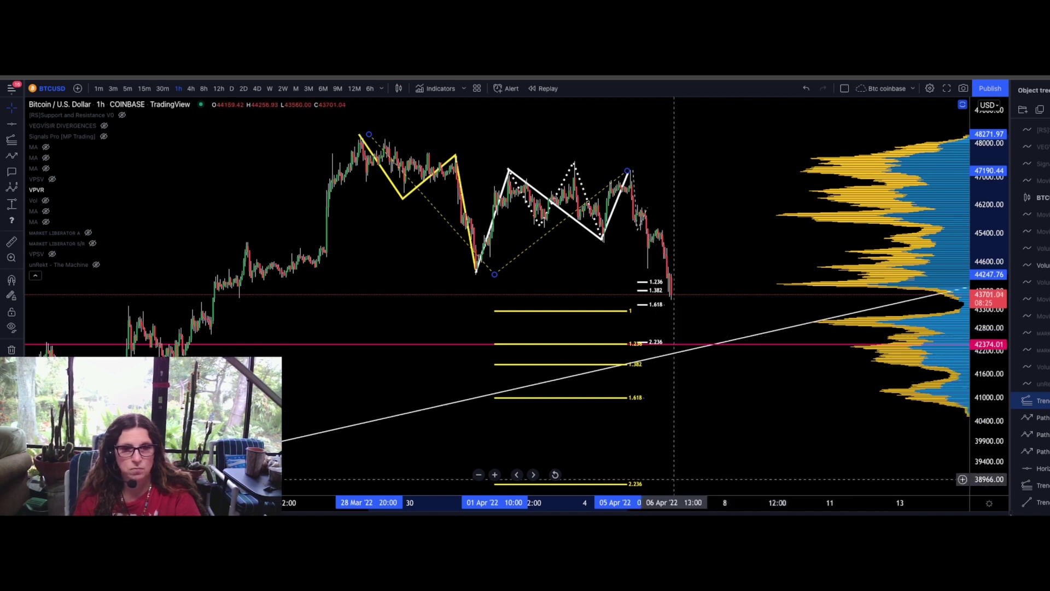
- Draw a rectangle around the 42,374 line, spanning about 42,900 to 42,150 across the 1.236 and 2.236 Fib levels
{"action": "key", "text": "alt+shift+r"}
{"action": "left_click_drag", "start_coordinate": [472, 325], "coordinate": [724, 353]}
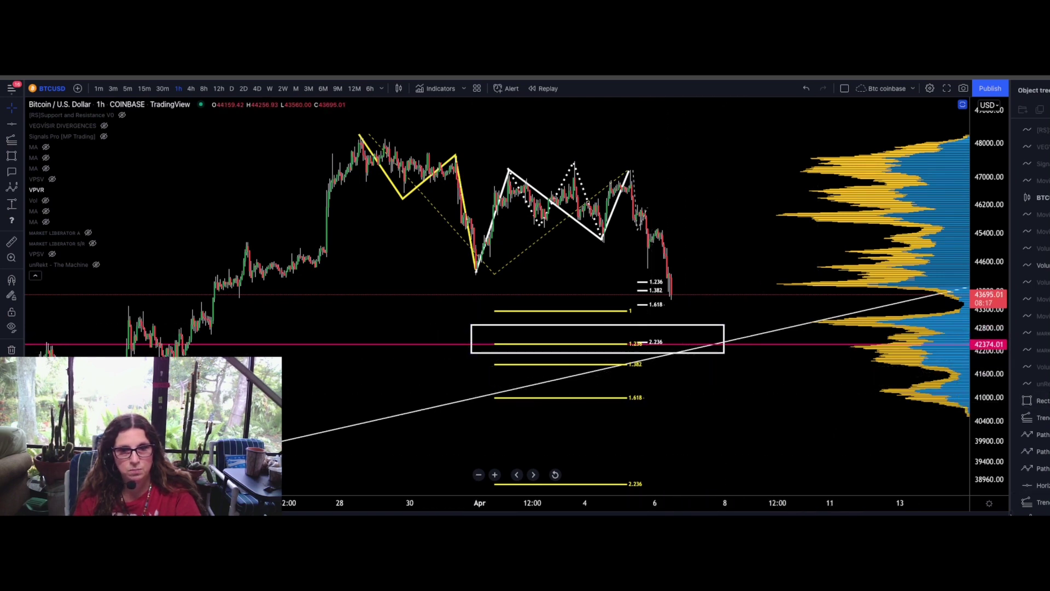
- Draw a white Elliott correction wave from about 48,339 through (A) 43,895 and (B) 47,426 to (C) 42,475
{"action": "left_click", "coordinate": [12, 187]}
{"action": "left_click", "coordinate": [358, 133]}
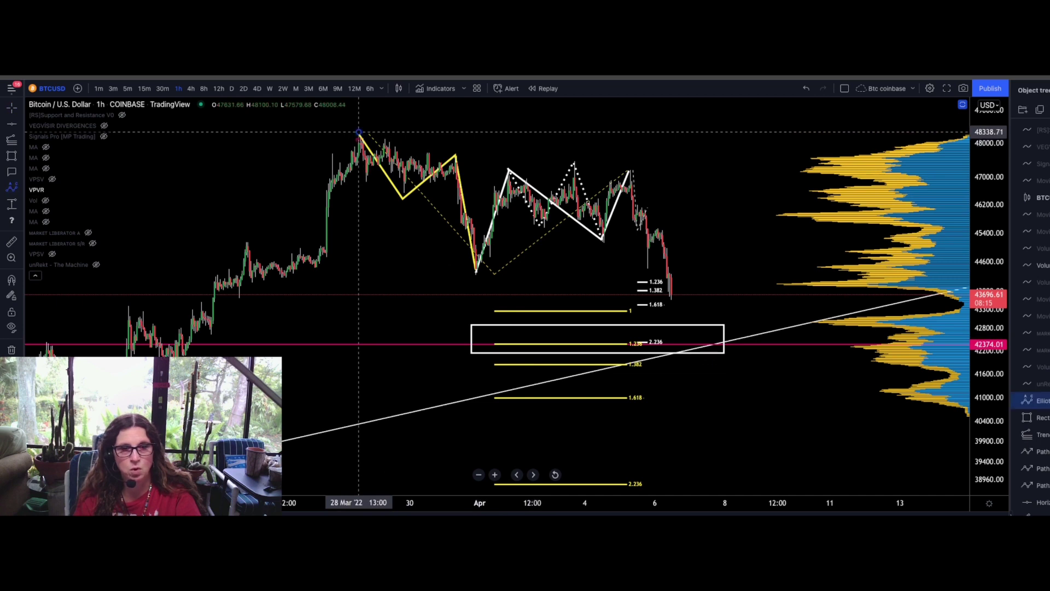
{"action": "left_click", "coordinate": [473, 287]}
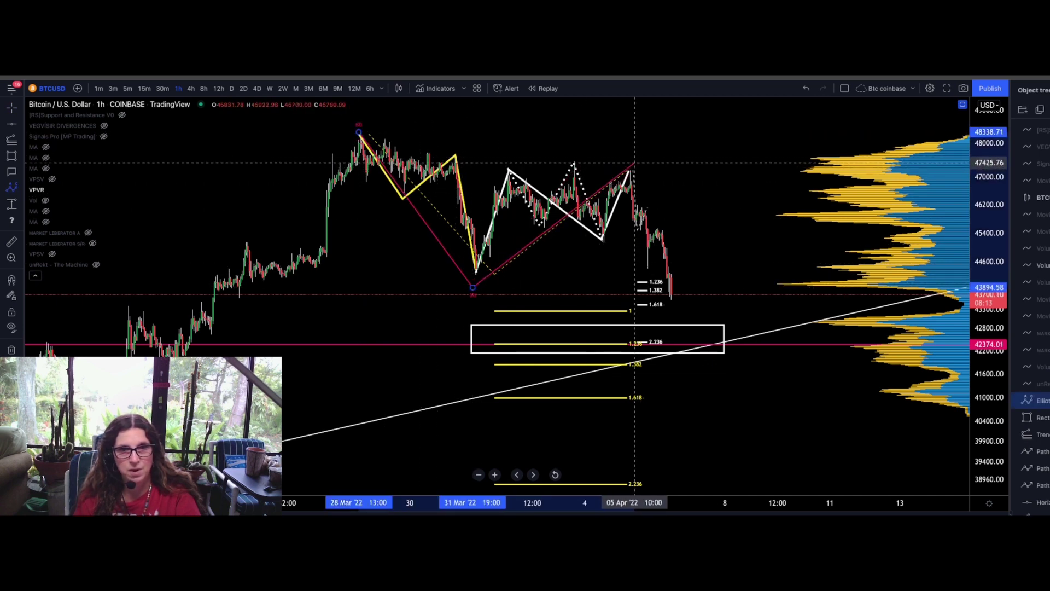
{"action": "left_click", "coordinate": [635, 163]}
{"action": "left_click", "coordinate": [697, 341]}
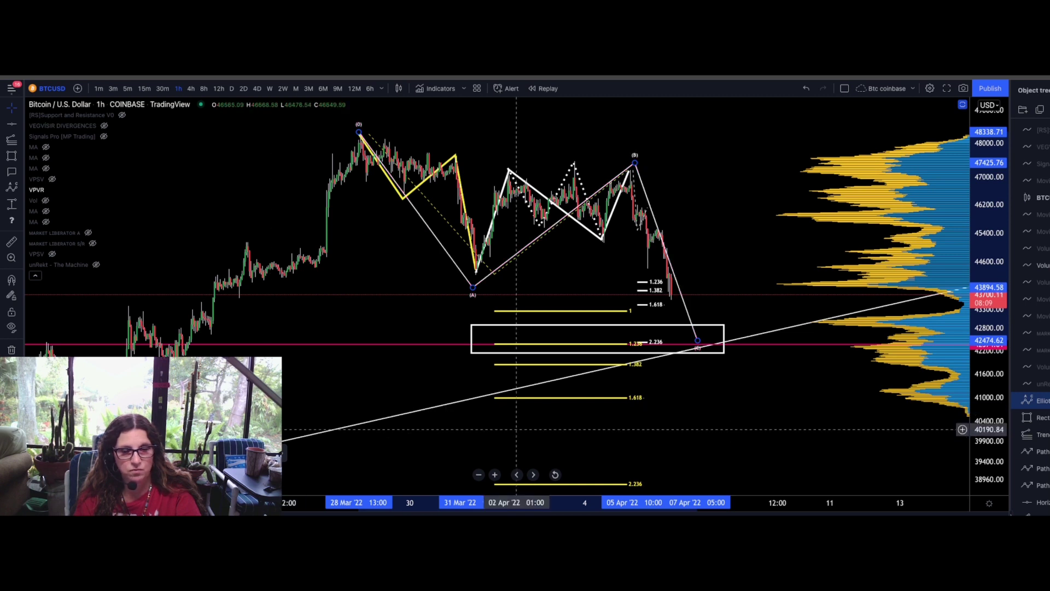
{"action": "left_click", "coordinate": [569, 429]}
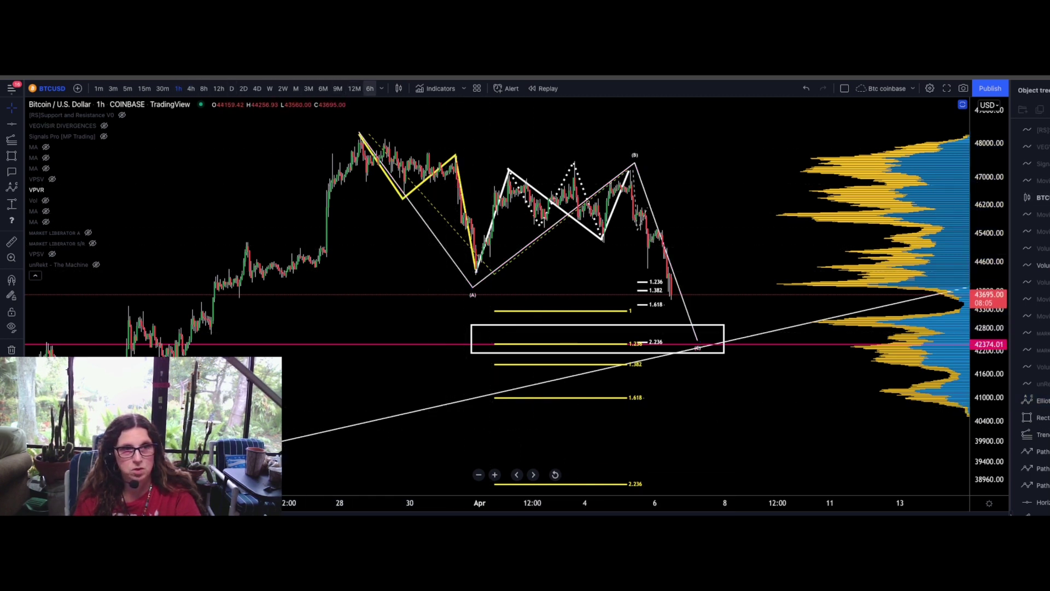
- Switch the chart to the 2h timeframe
{"action": "left_click", "coordinate": [382, 89]}
{"action": "left_click", "coordinate": [394, 322]}
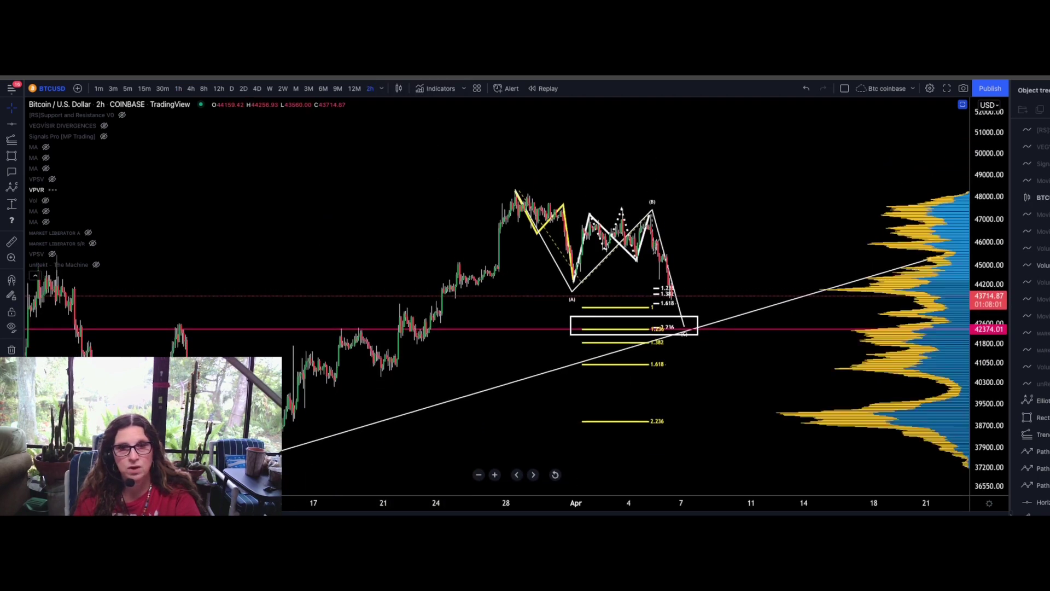
{"action": "left_click_drag", "start_coordinate": [837, 440], "coordinate": [731, 406]}
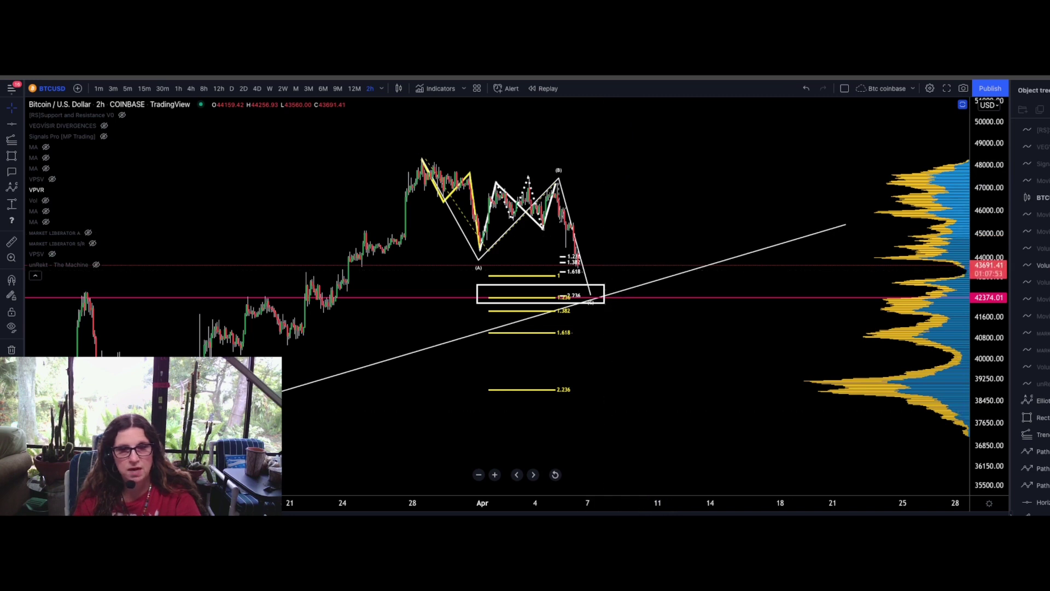
{"action": "left_click", "coordinate": [591, 298]}
{"action": "left_click", "coordinate": [600, 261]}
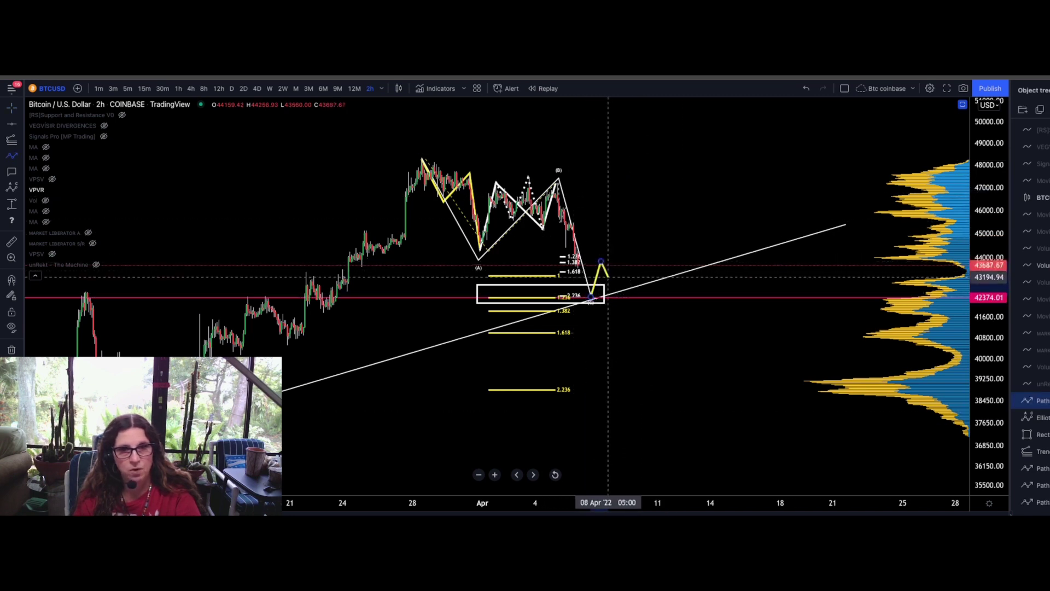
{"action": "left_click", "coordinate": [609, 277]}
{"action": "left_click", "coordinate": [630, 217]}
{"action": "left_click", "coordinate": [638, 228]}
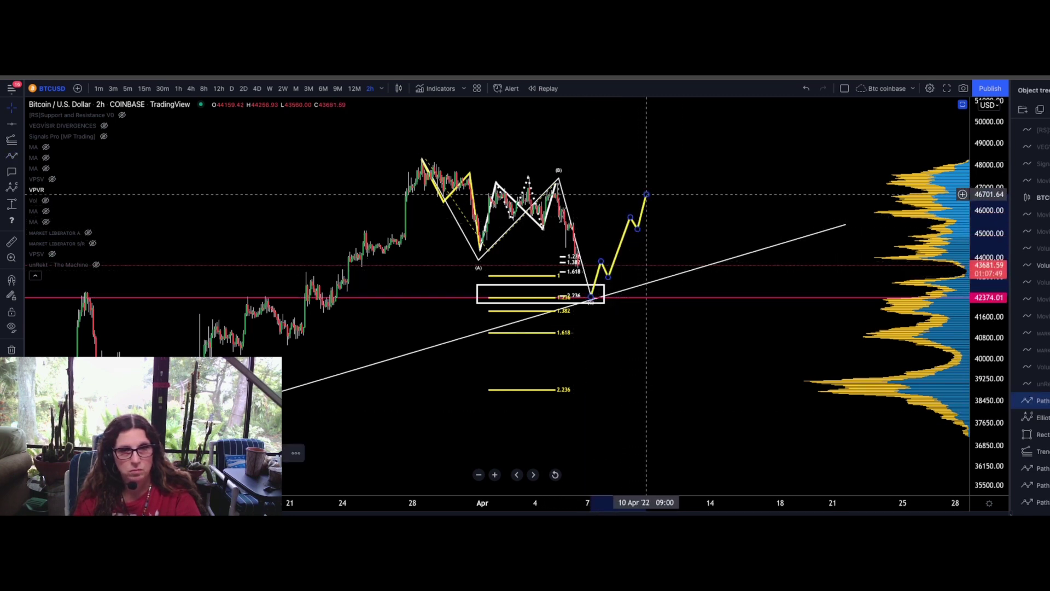
{"action": "double_click", "coordinate": [646, 195]}
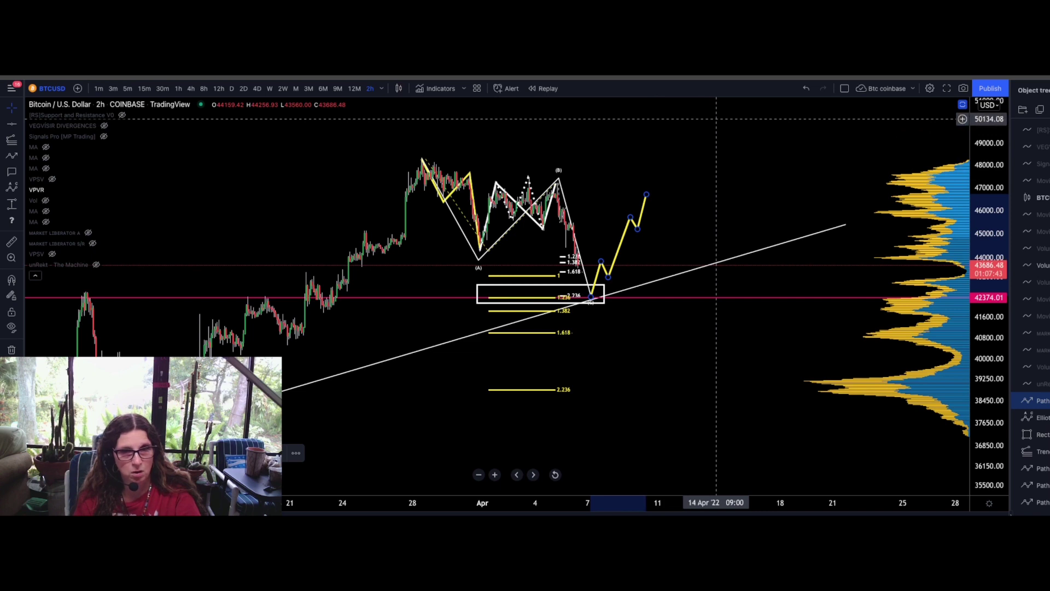
{"action": "key", "text": "Delete"}
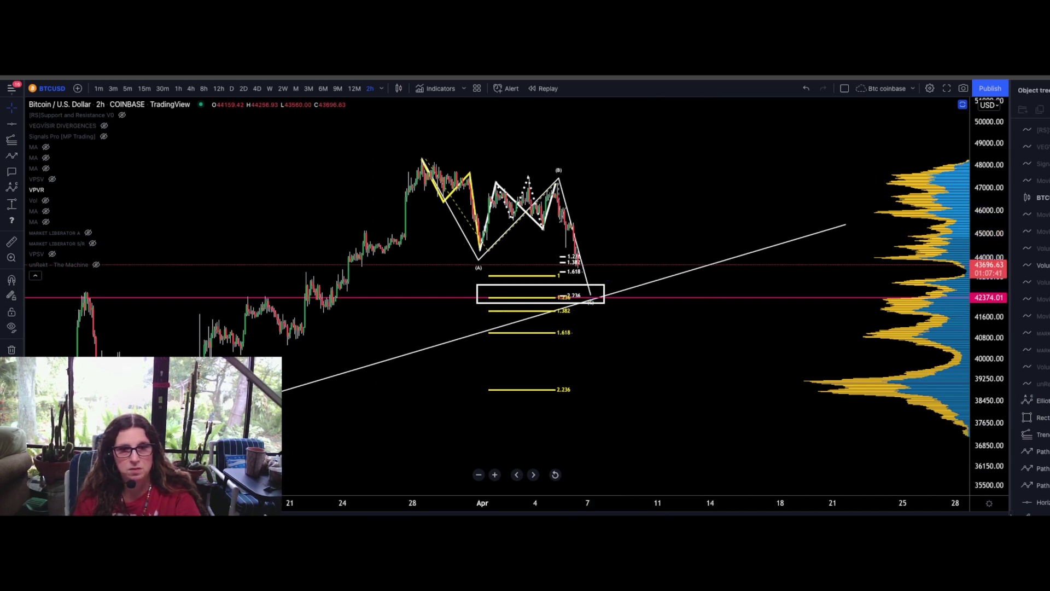
- Draw a three-leg yellow path from the (C) low up to about 44,632, down near the current price and up to 45,963
{"action": "left_click", "coordinate": [588, 296]}
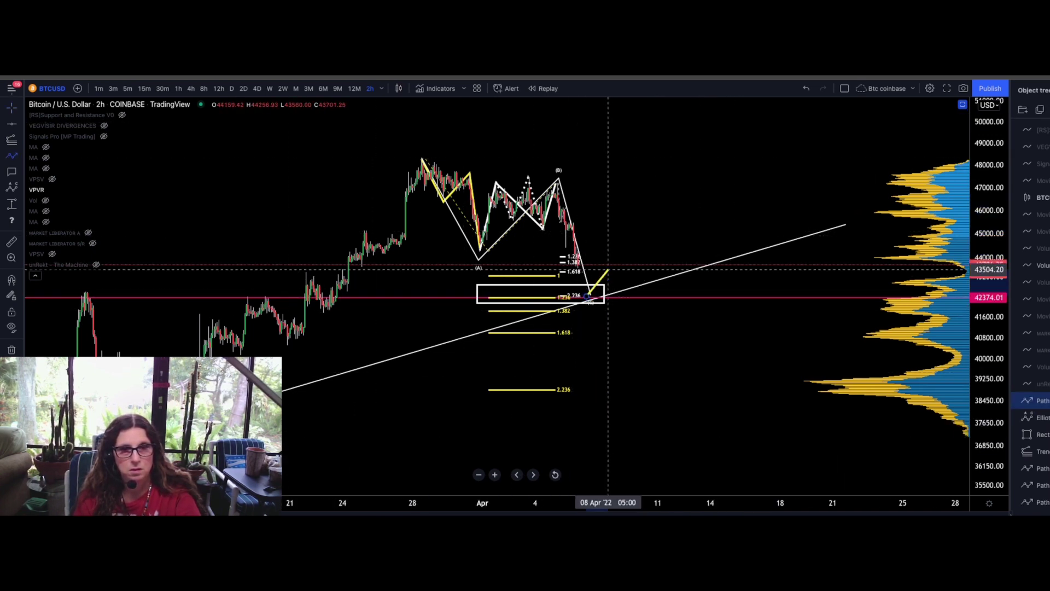
{"action": "left_click", "coordinate": [621, 243]}
{"action": "left_click", "coordinate": [631, 267]}
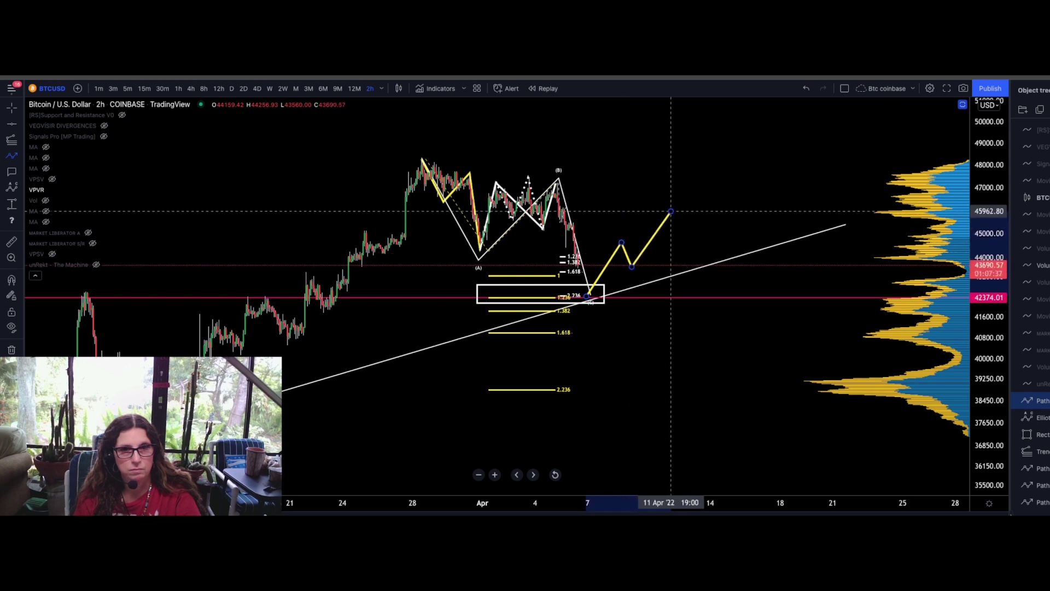
{"action": "double_click", "coordinate": [670, 211]}
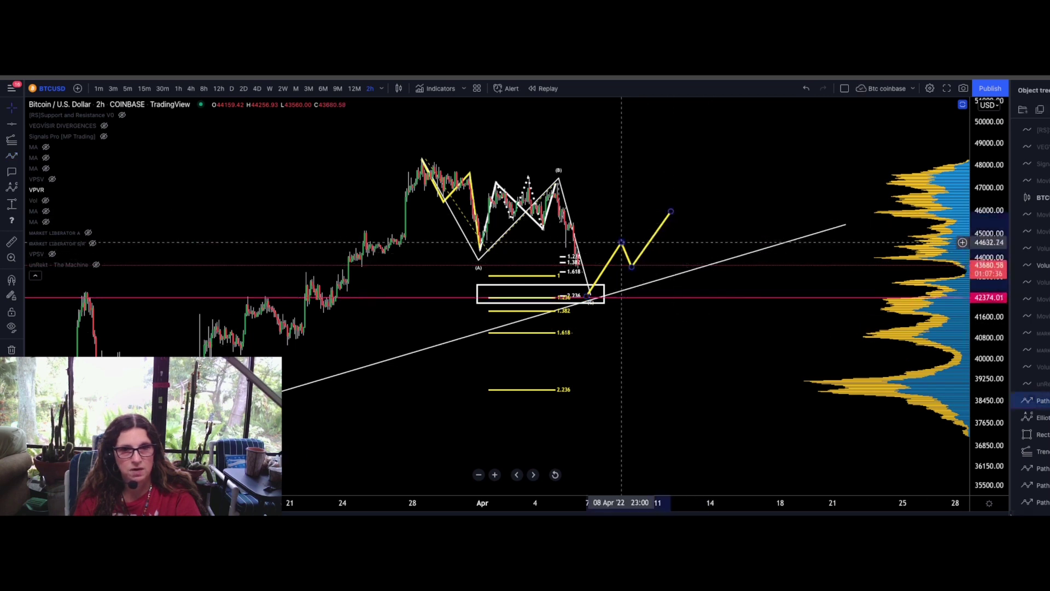
- Reshape the projected path so it peaks at about 44,250, dips to about 43,250 and ends at about 45,200
{"action": "left_click_drag", "start_coordinate": [622, 243], "coordinate": [603, 252]}
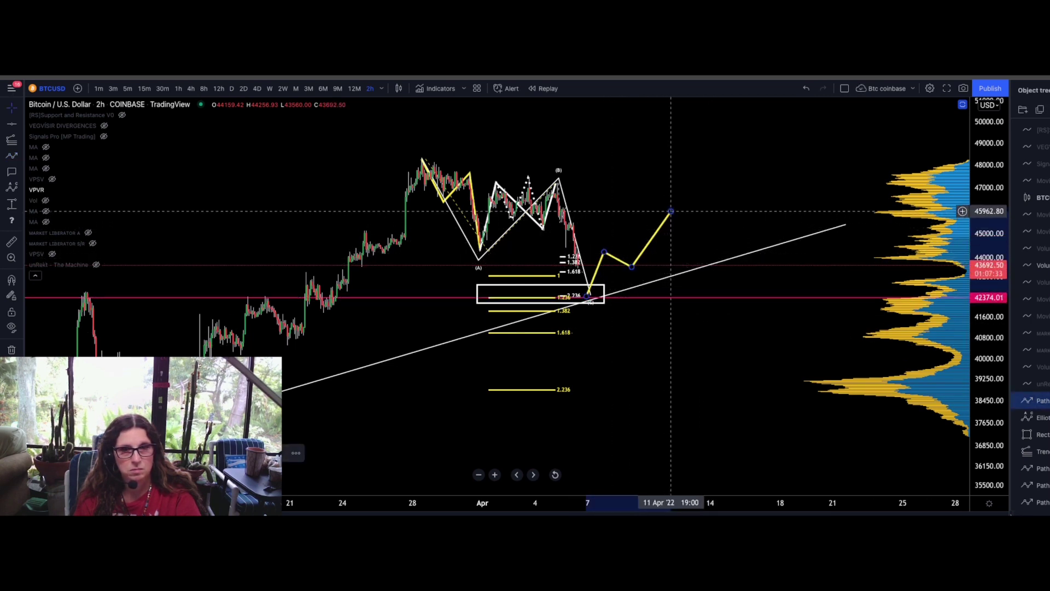
{"action": "left_click_drag", "start_coordinate": [671, 211], "coordinate": [665, 217]}
{"action": "left_click_drag", "start_coordinate": [631, 267], "coordinate": [624, 288]}
{"action": "left_click_drag", "start_coordinate": [665, 218], "coordinate": [639, 251]}
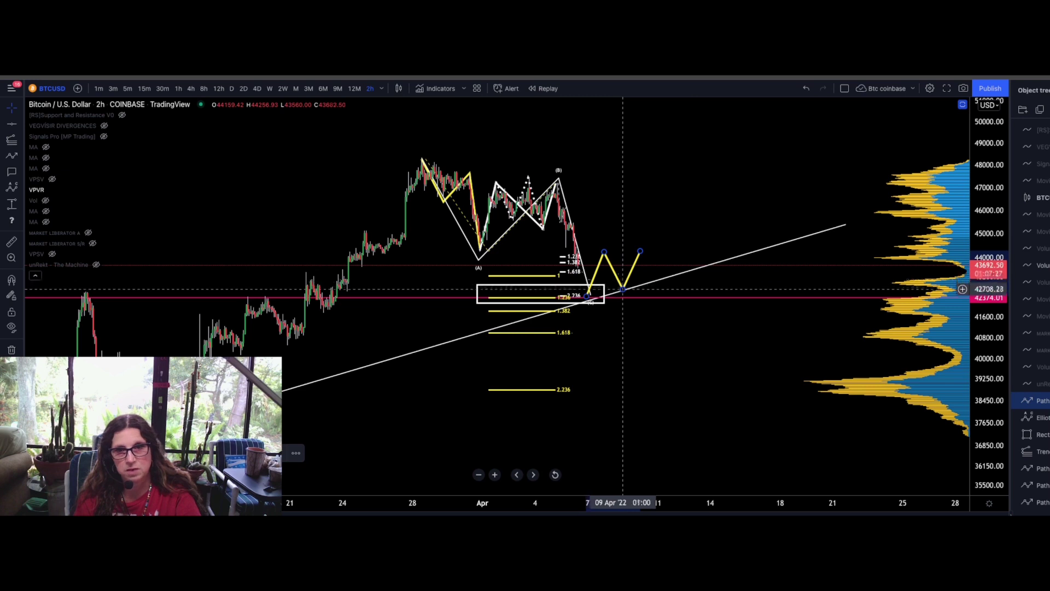
{"action": "left_click_drag", "start_coordinate": [623, 289], "coordinate": [616, 275]}
{"action": "left_click_drag", "start_coordinate": [640, 251], "coordinate": [640, 228]}
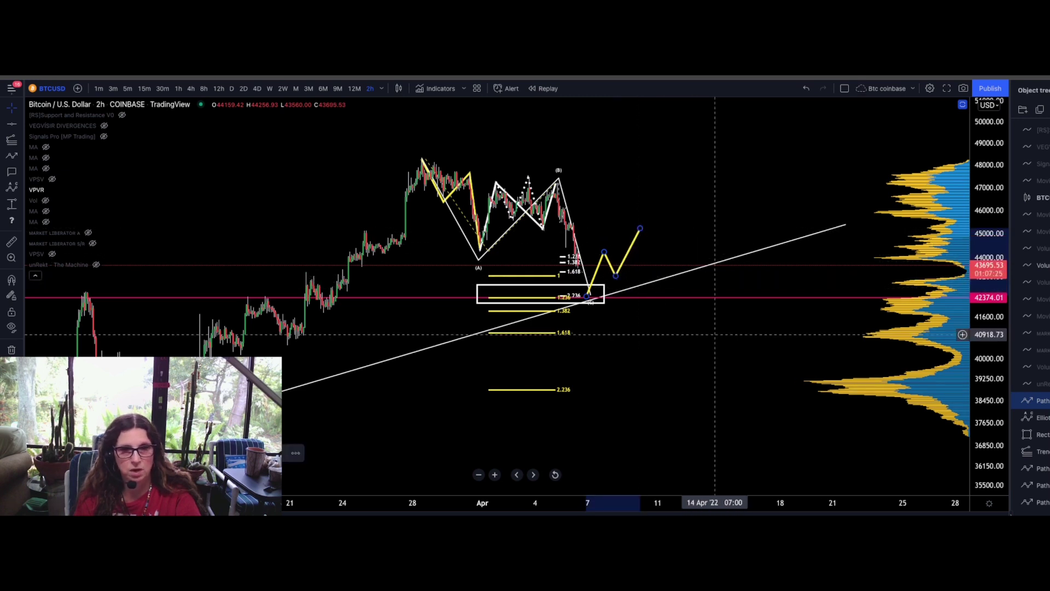
{"action": "left_click", "coordinate": [715, 334]}
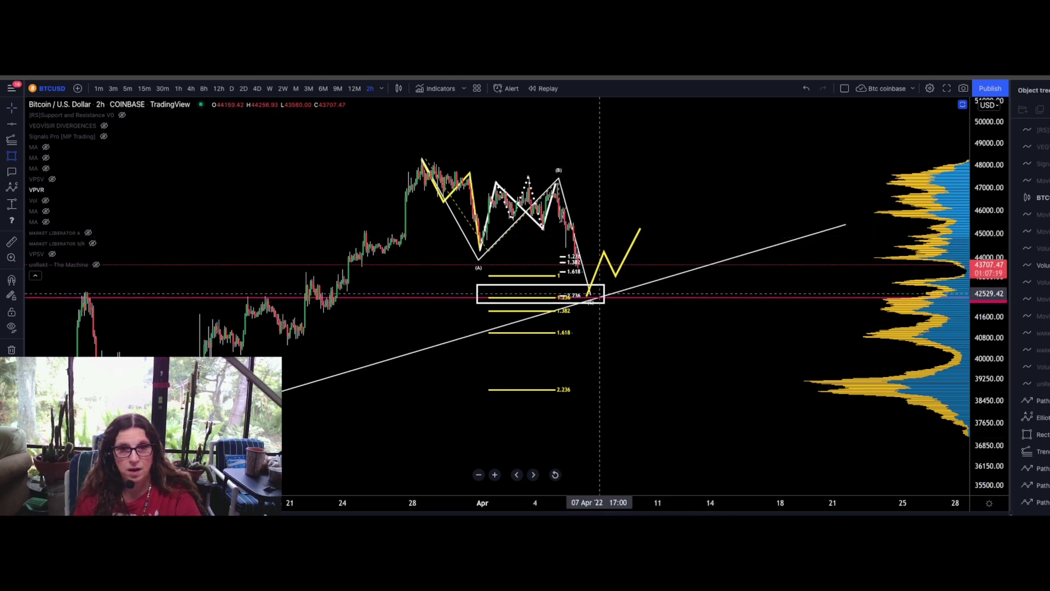
- Draw a rectangle enclosing the projected rebound path, from about 42,422 to 45,179
{"action": "left_click_drag", "start_coordinate": [589, 296], "coordinate": [642, 229]}
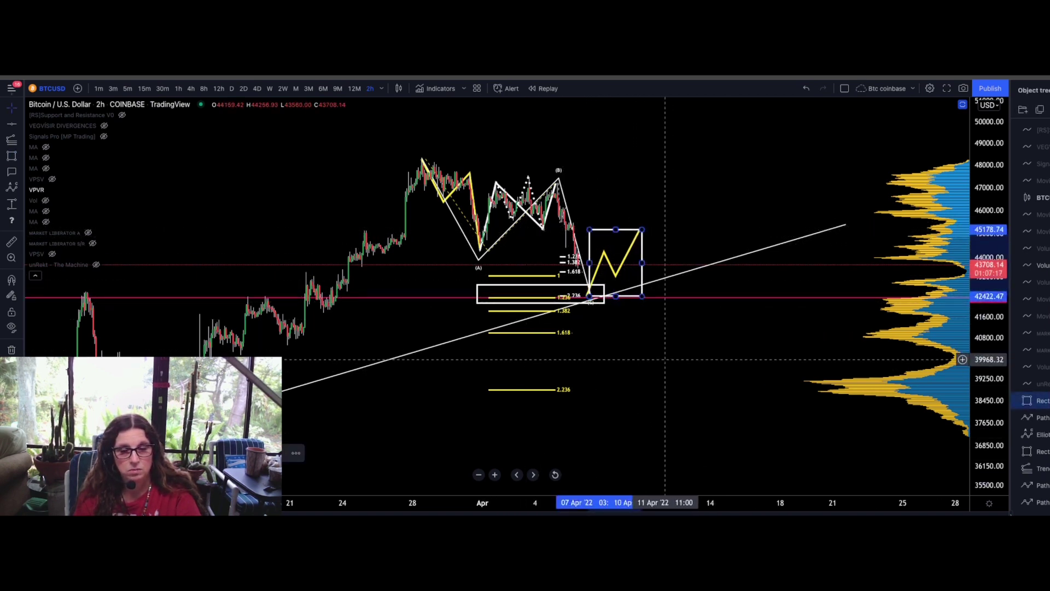
{"action": "key", "text": "Escape"}
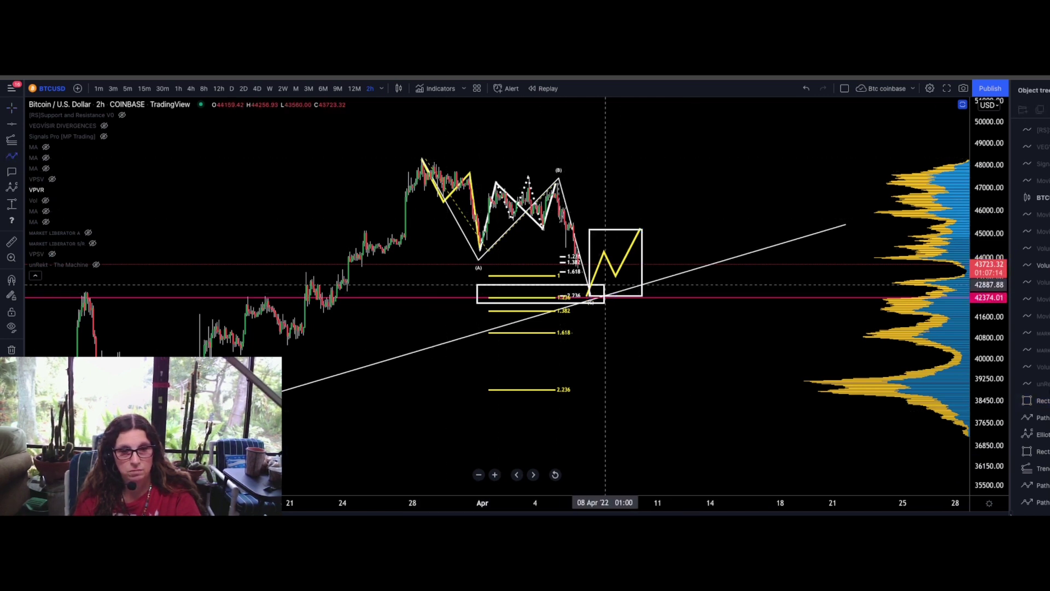
- Draw a three-leg yellow path from the late-March high to about 42,494, up to about 46,200 and down to about 38,779
{"action": "left_click", "coordinate": [423, 158]}
{"action": "left_click", "coordinate": [589, 294]}
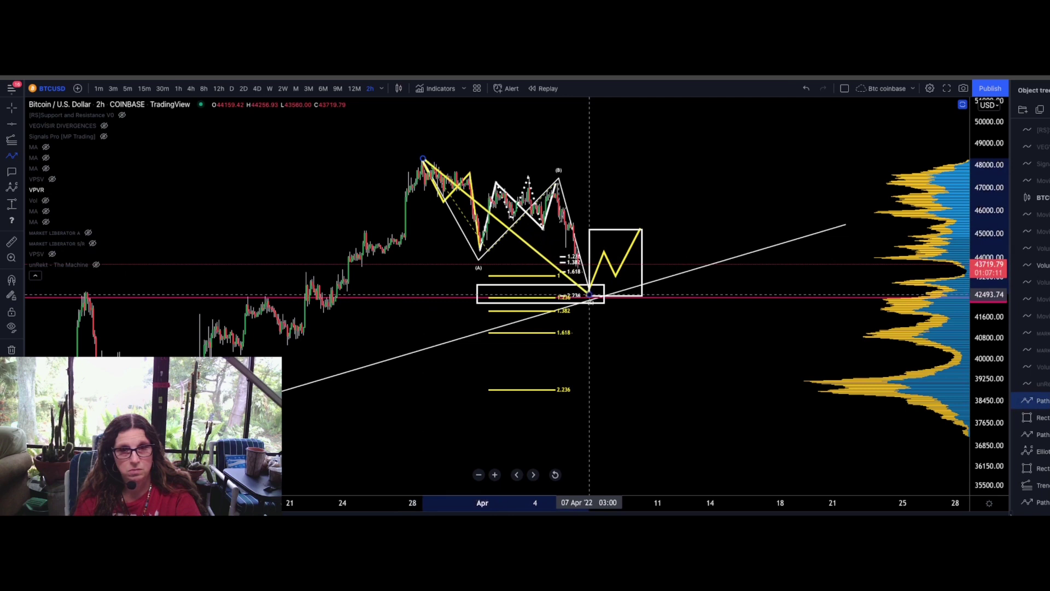
{"action": "left_click", "coordinate": [640, 230]}
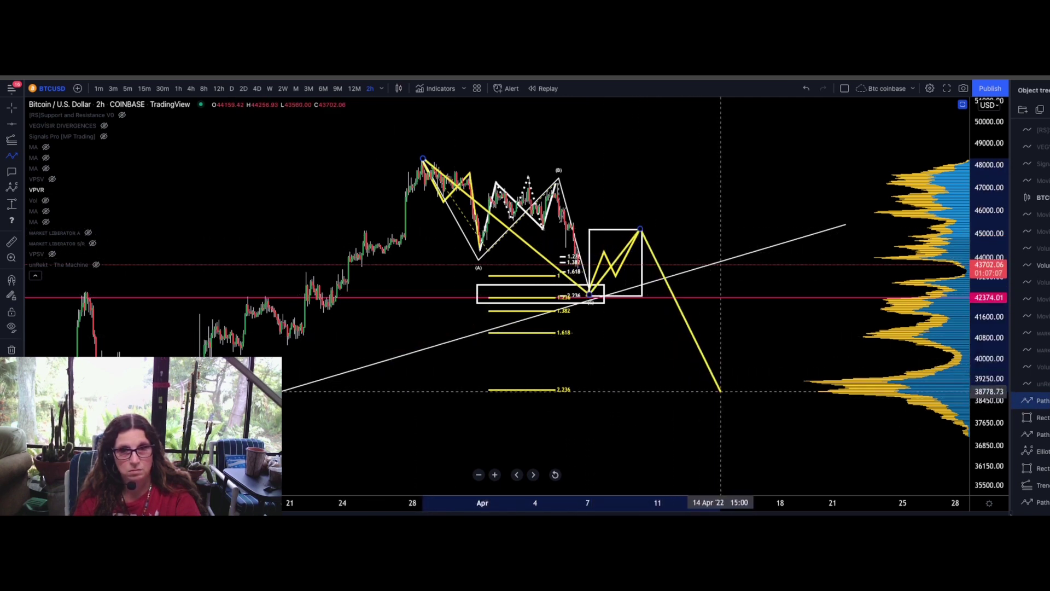
{"action": "double_click", "coordinate": [721, 391]}
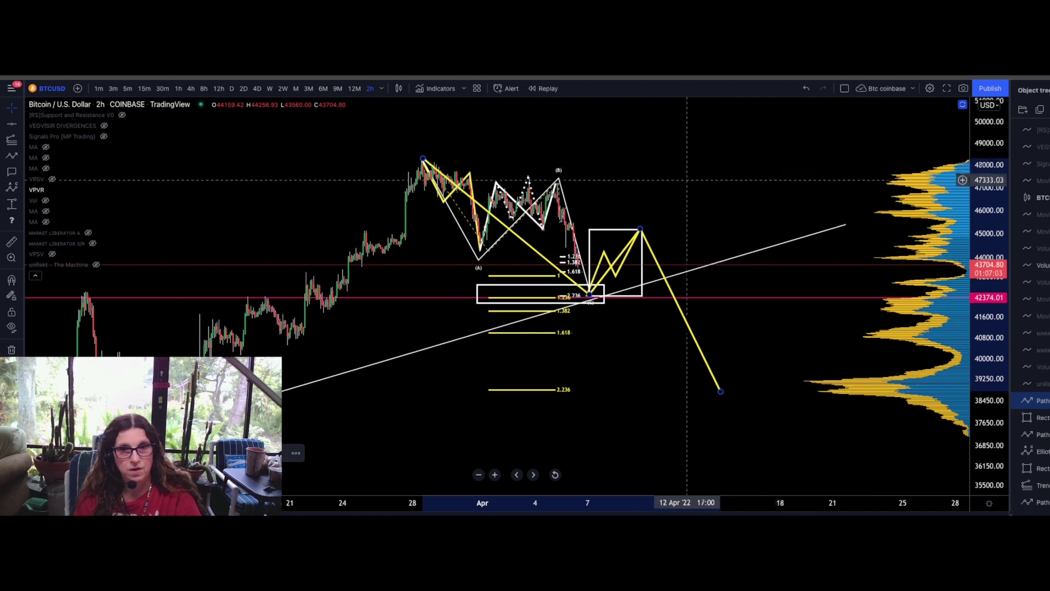
{"action": "left_click_drag", "start_coordinate": [639, 229], "coordinate": [647, 206]}
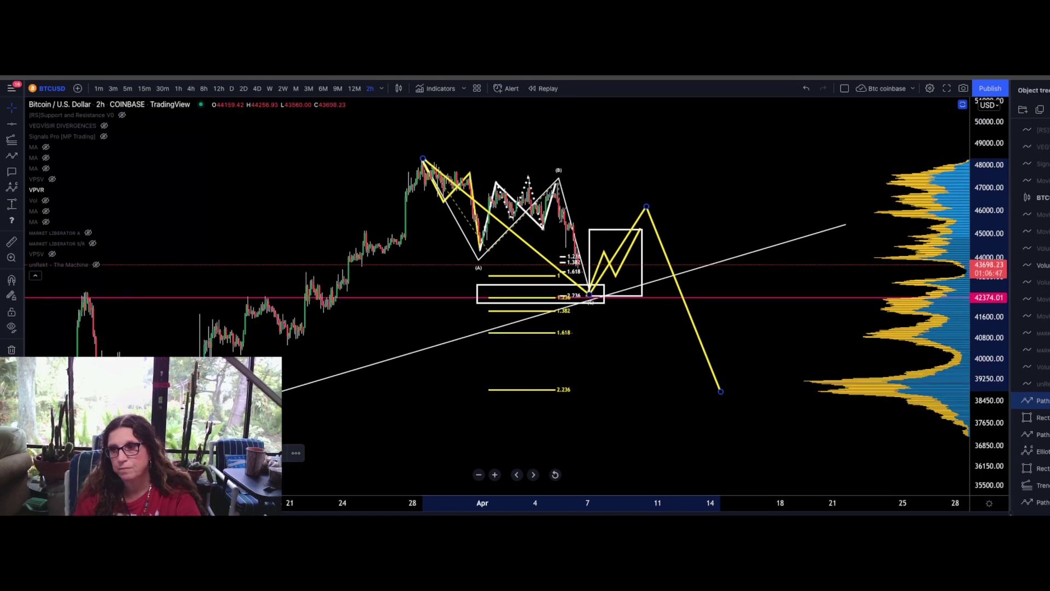
- Switch the chart to the 4h timeframe
{"action": "key", "text": "4"}
{"action": "key", "text": "h"}
{"action": "key", "text": "Return"}
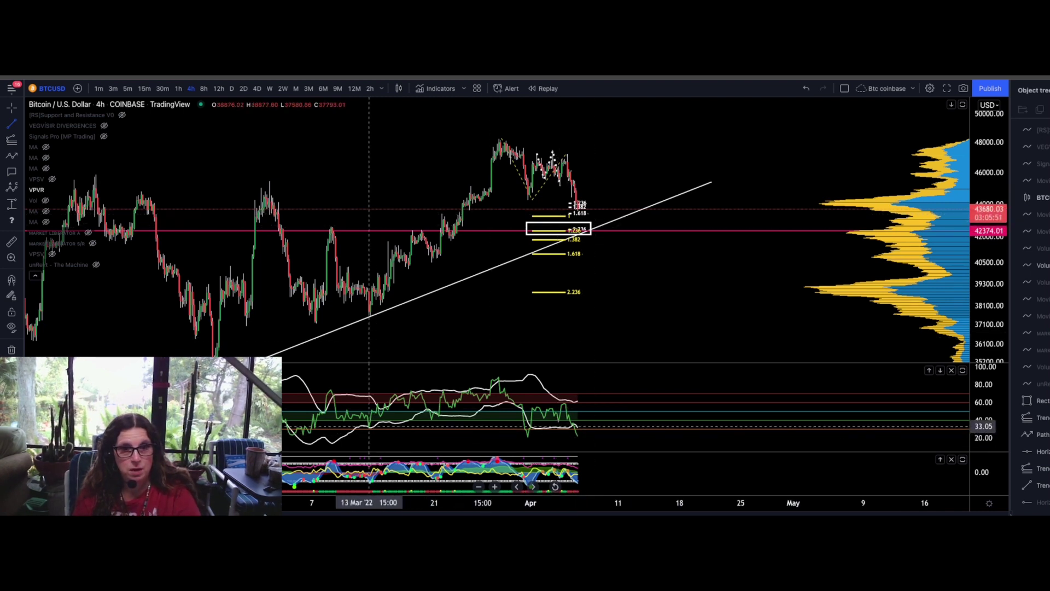
- Draw two trend lines beneath the RSI lows, from 13 Mar at 33.05 to 7 Apr at 16.57 and from the 31 Mar low, and delete them
{"action": "left_click", "coordinate": [369, 425]}
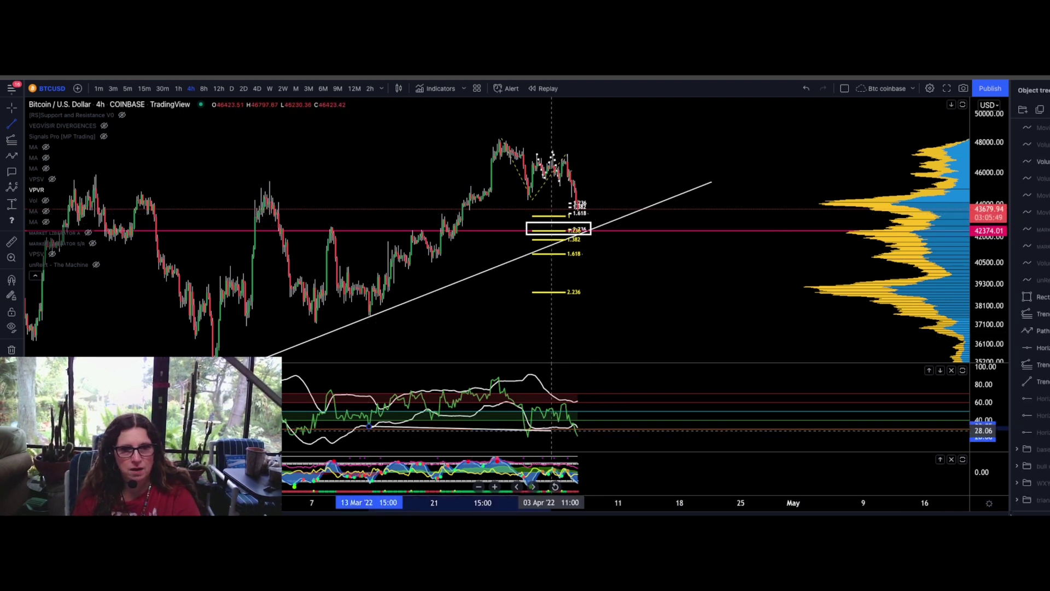
{"action": "left_click", "coordinate": [590, 441]}
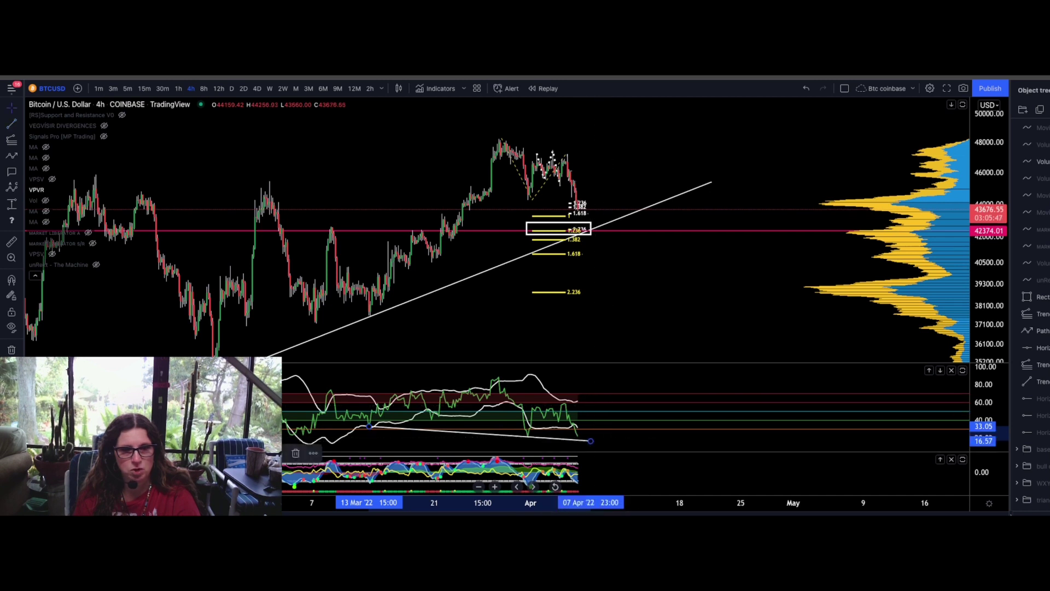
{"action": "key", "text": "alt+t"}
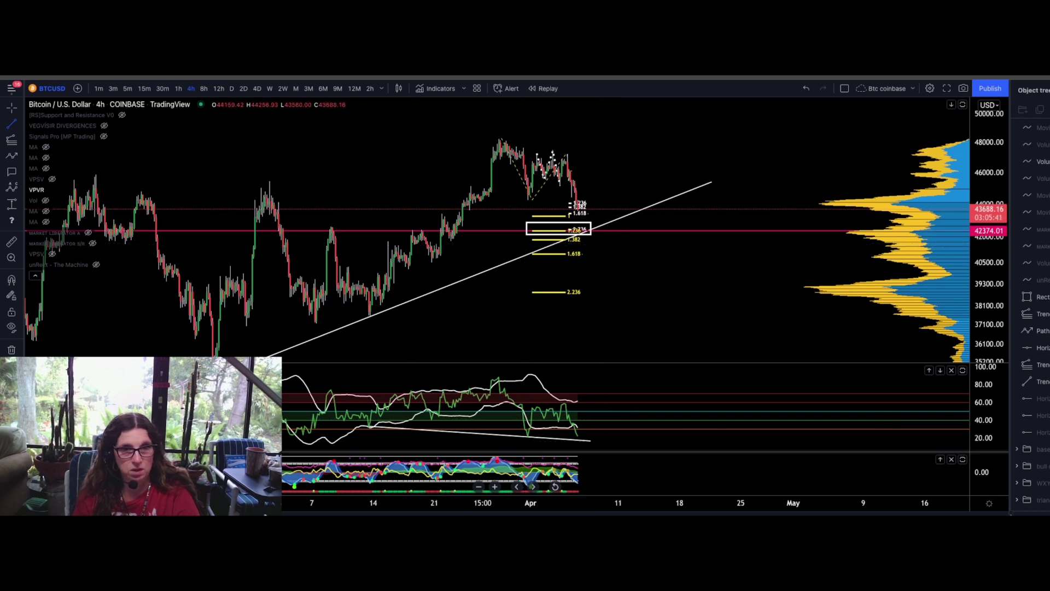
{"action": "left_click", "coordinate": [527, 436]}
{"action": "left_click", "coordinate": [588, 437]}
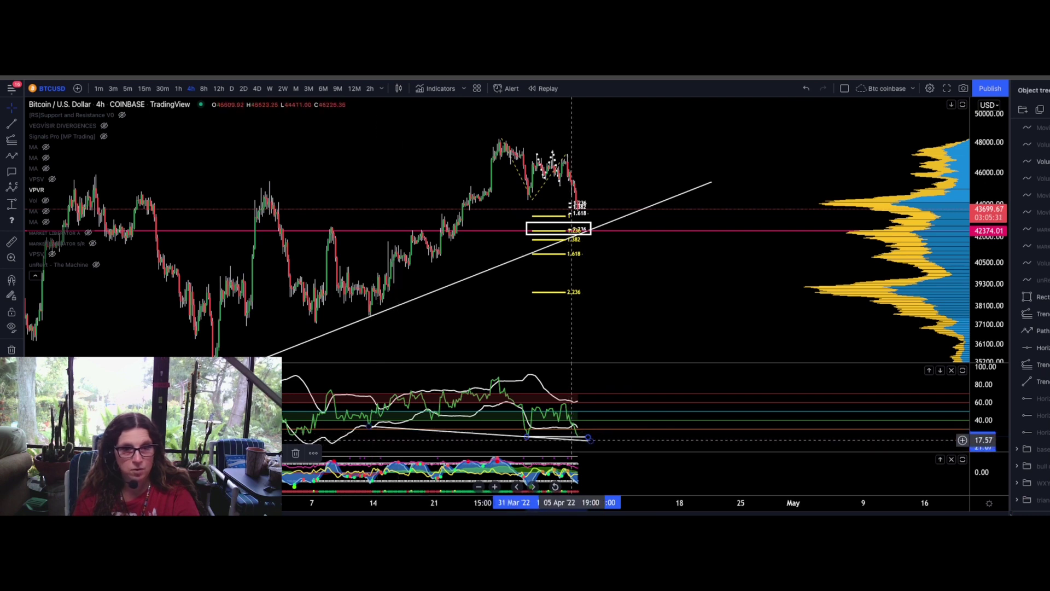
{"action": "key", "text": "Delete"}
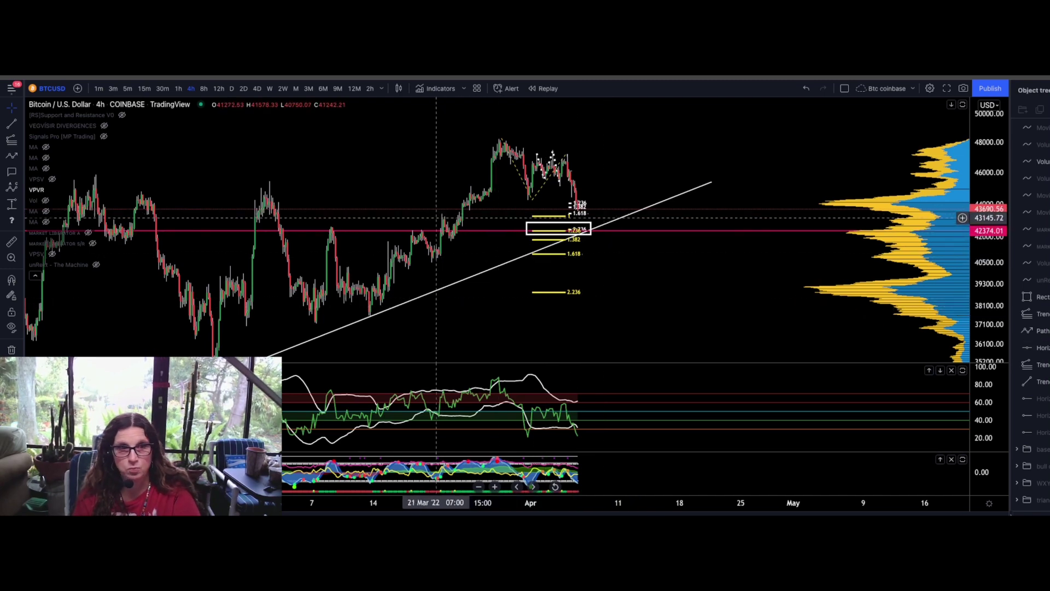
{"action": "left_click_drag", "start_coordinate": [349, 195], "coordinate": [500, 173]}
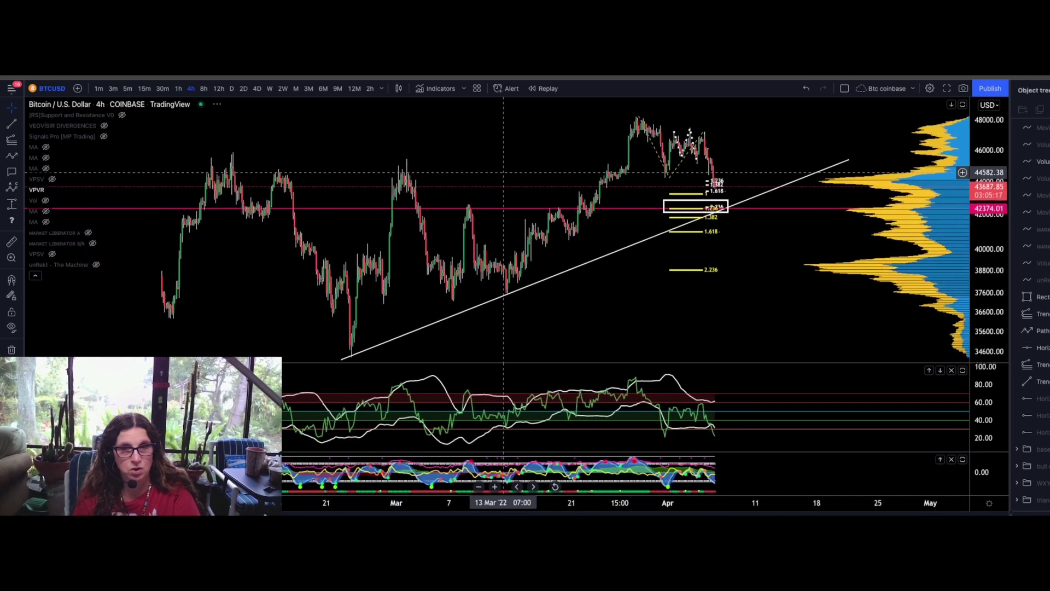